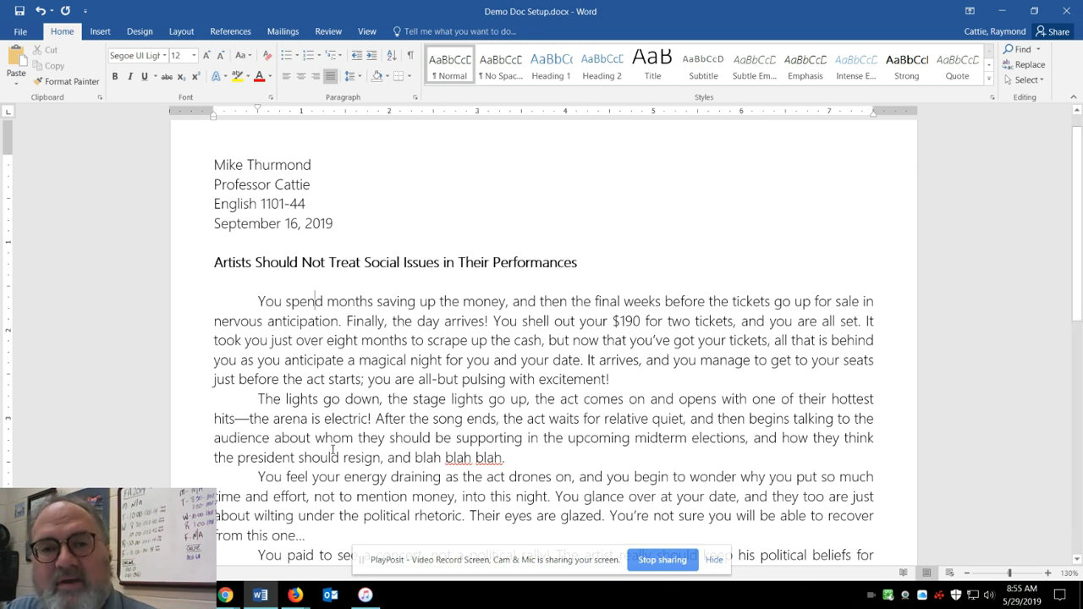
# Apply the Normal margin preset to the essay, giving 1" margins on all four sides.
pyautogui.scroll(1, 327, 443)
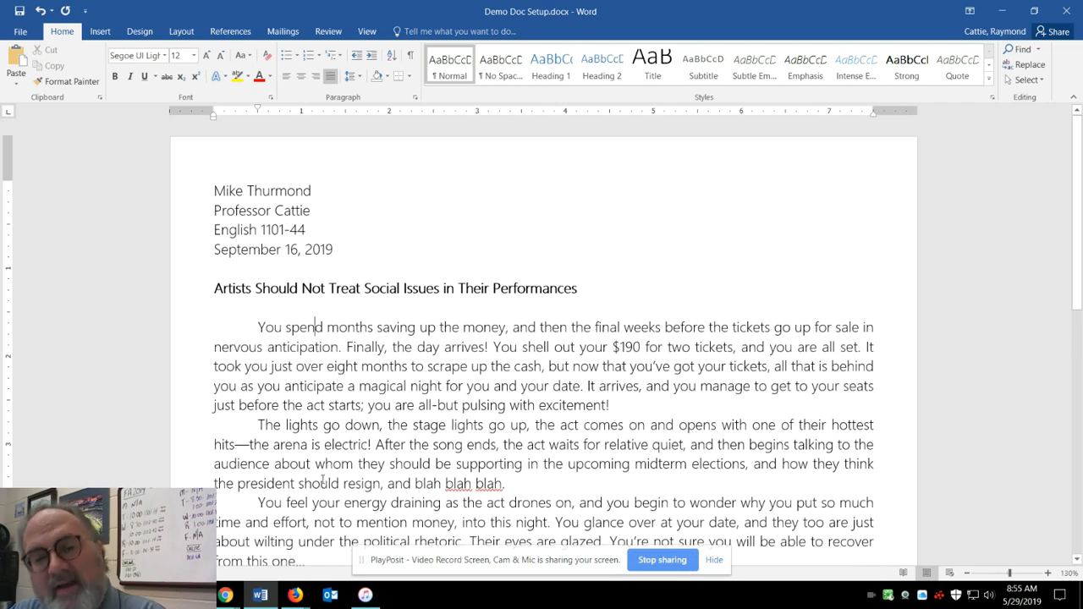
pyautogui.scroll(-15, 324, 435)
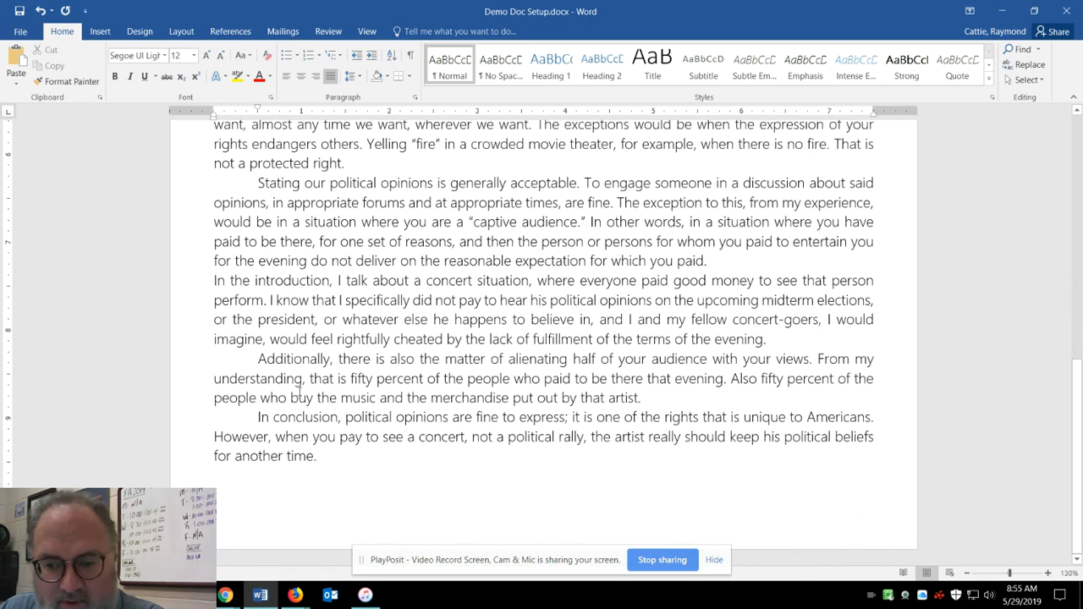
pyautogui.scroll(15, 299, 391)
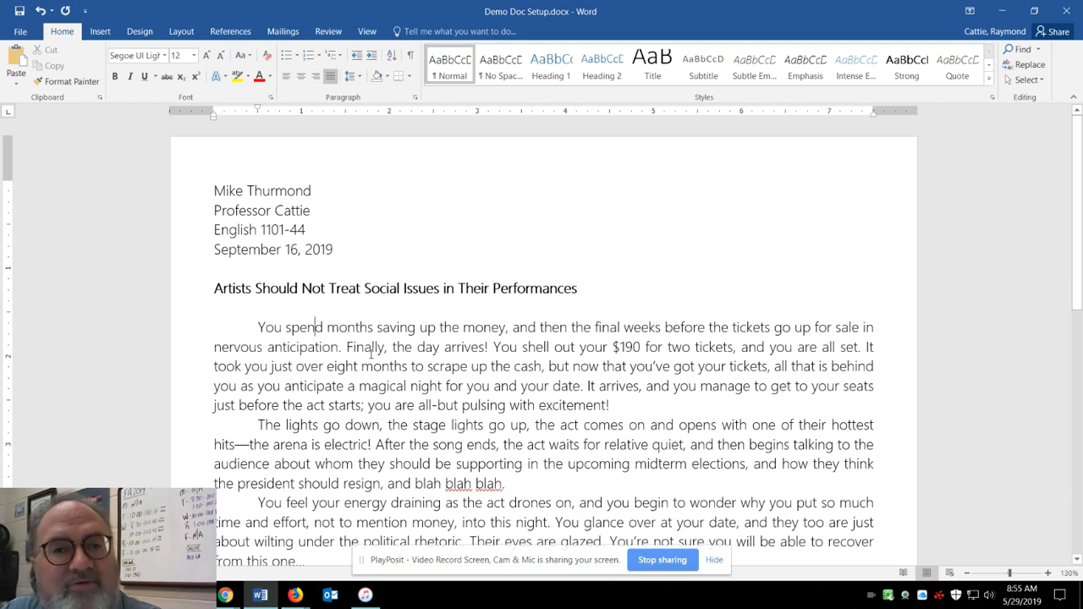
pyautogui.click(186, 32)
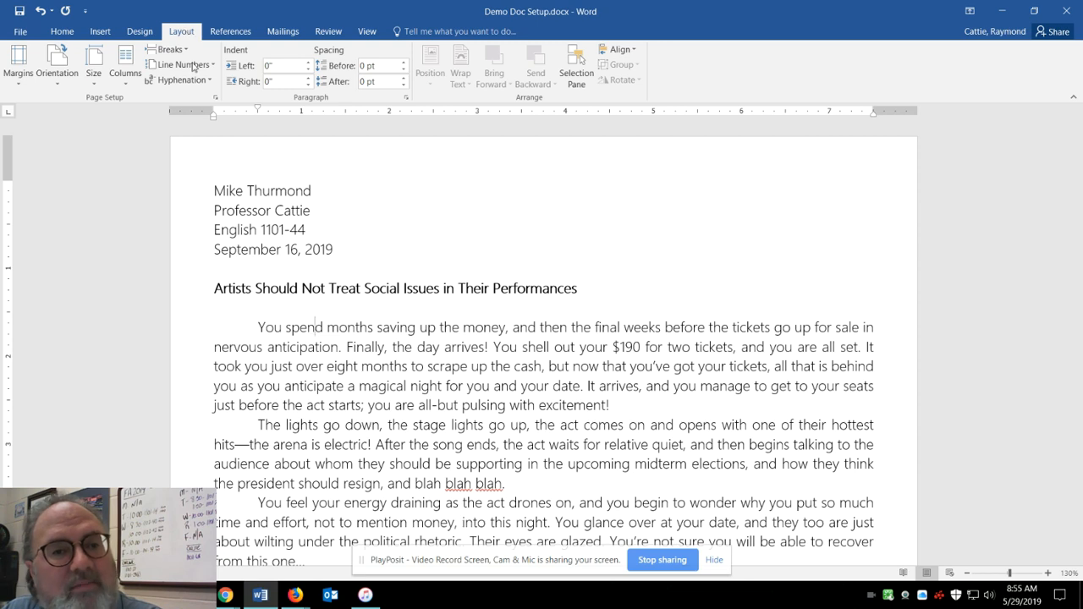
pyautogui.click(13, 81)
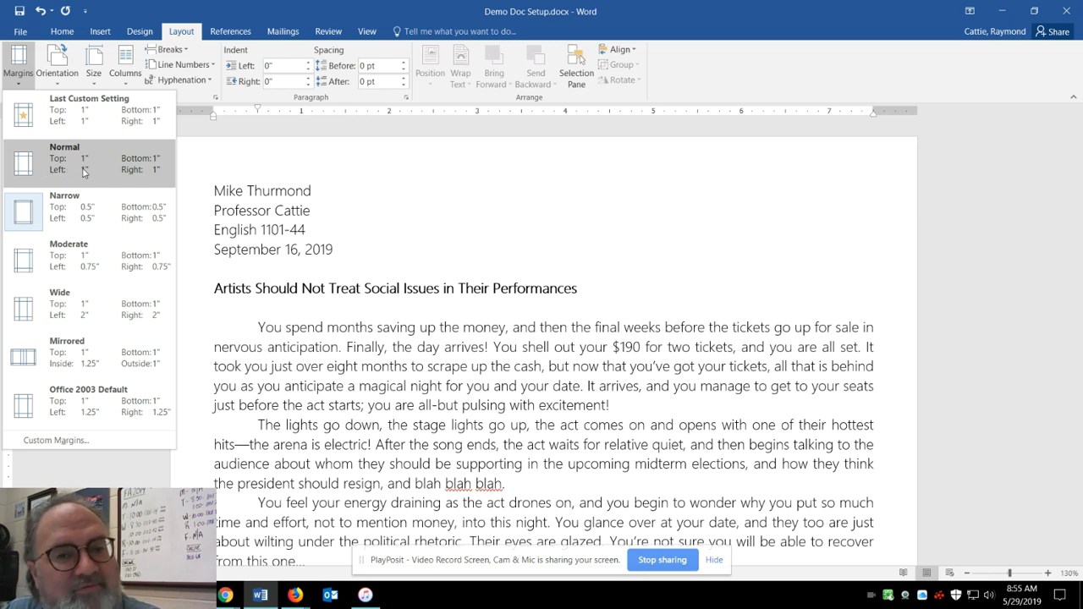
pyautogui.click(24, 169)
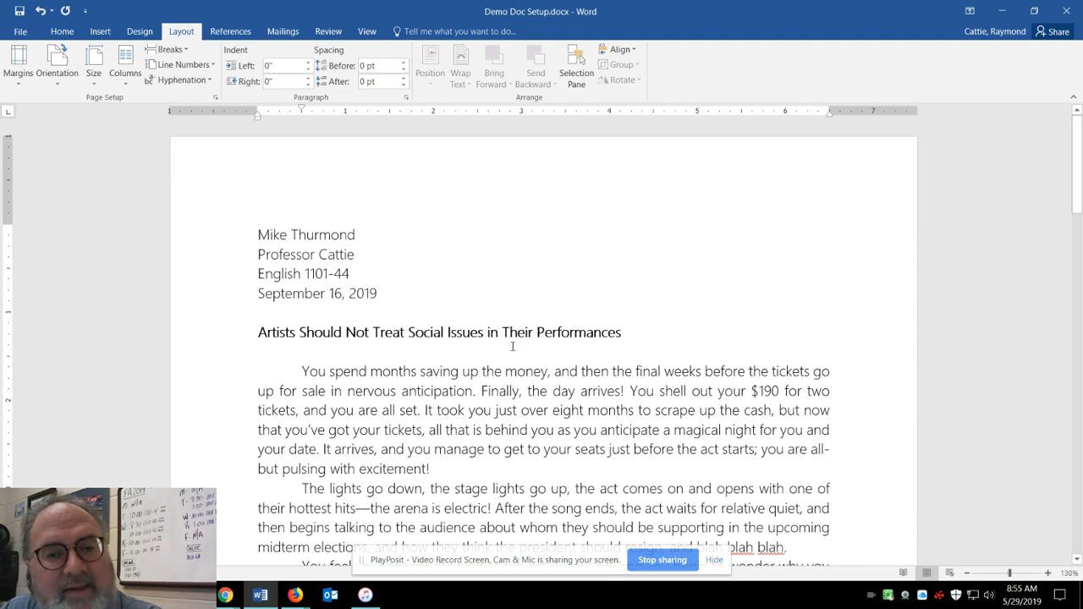
pyautogui.scroll(-2, 512, 348)
pyautogui.scroll(-3, 511, 348)
pyautogui.scroll(5, 517, 371)
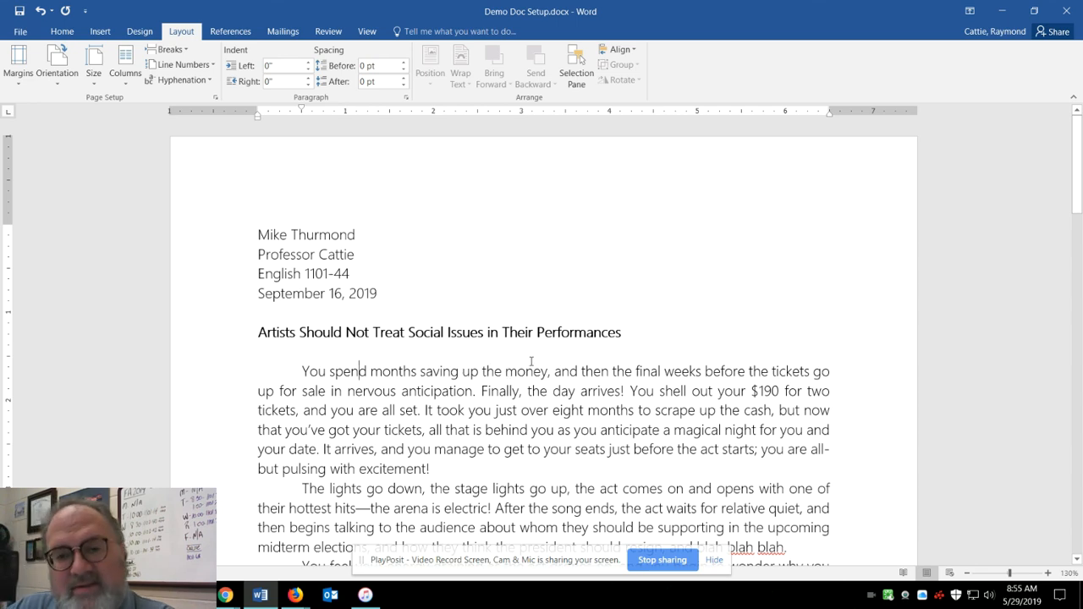
# Left-align the second body paragraph, the one beginning "The lights go down".
pyautogui.scroll(-3, 433, 357)
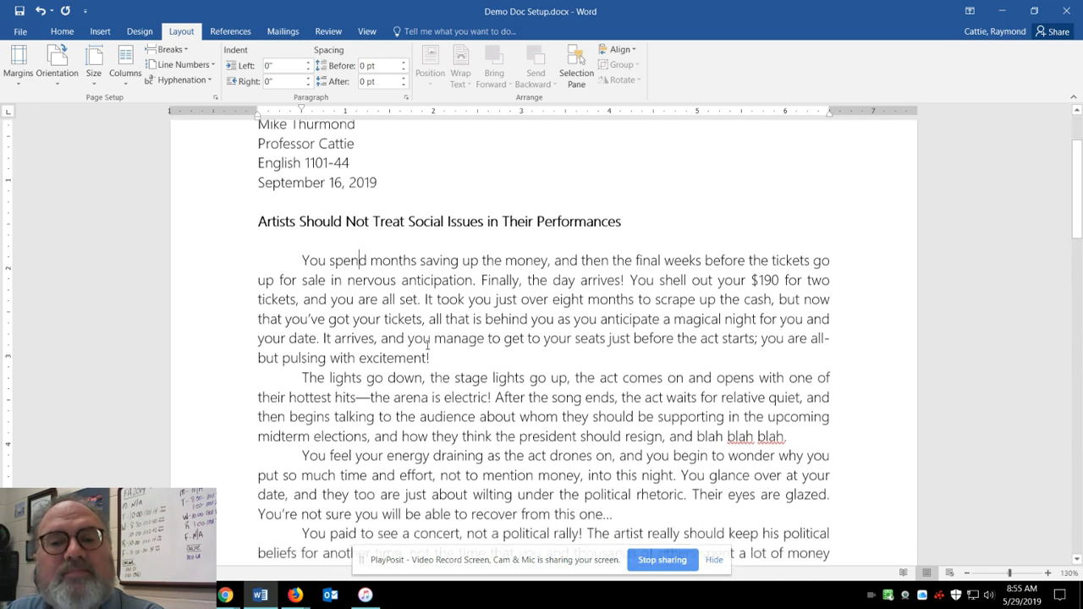
pyautogui.click(60, 34)
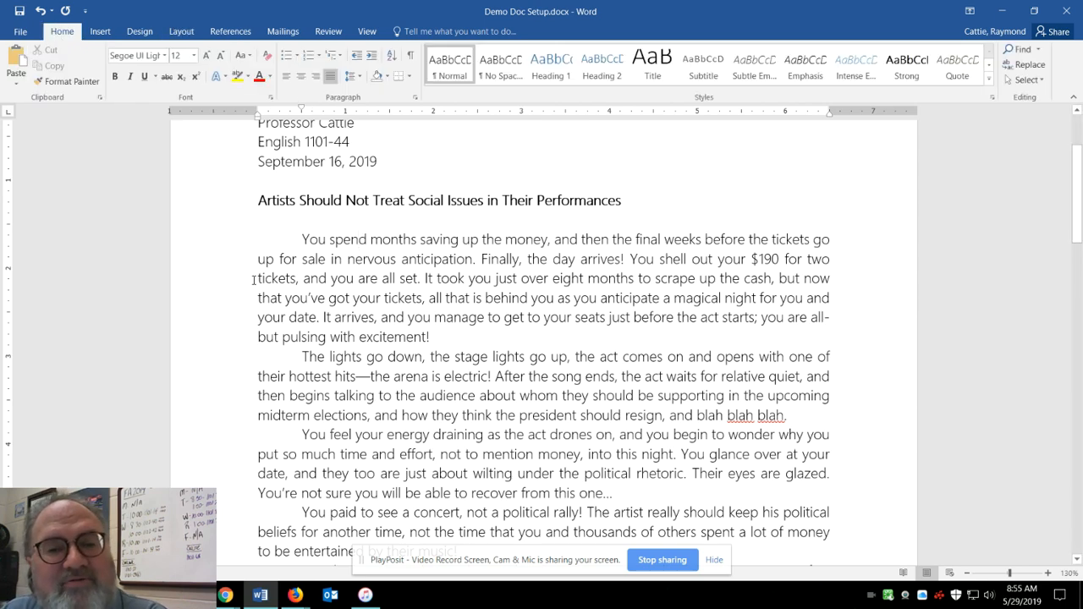
pyautogui.moveTo(255, 243); pyautogui.dragTo(827, 318)
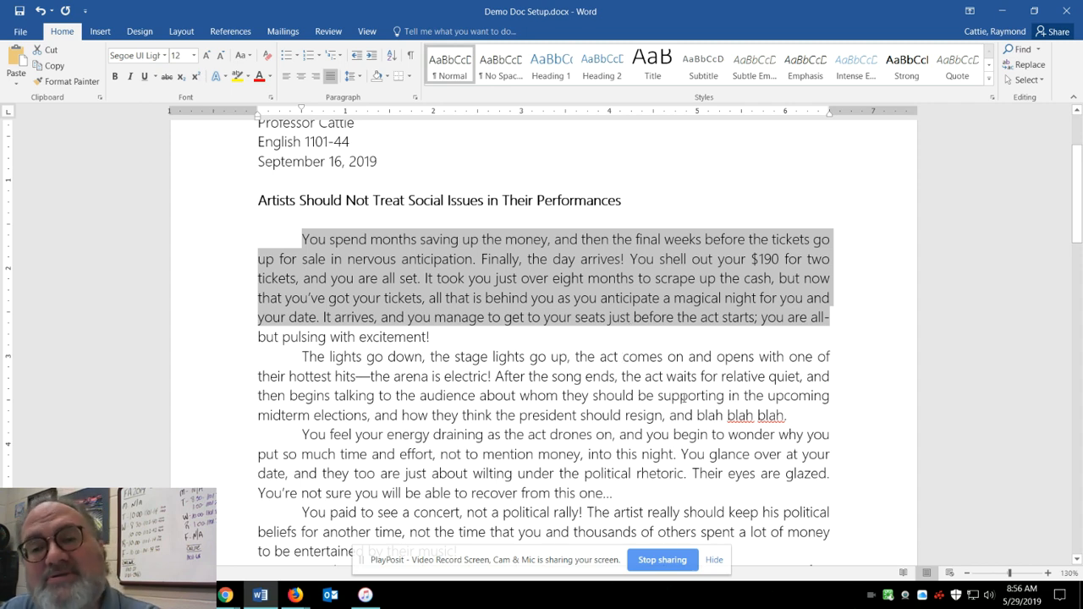
pyautogui.click(554, 376)
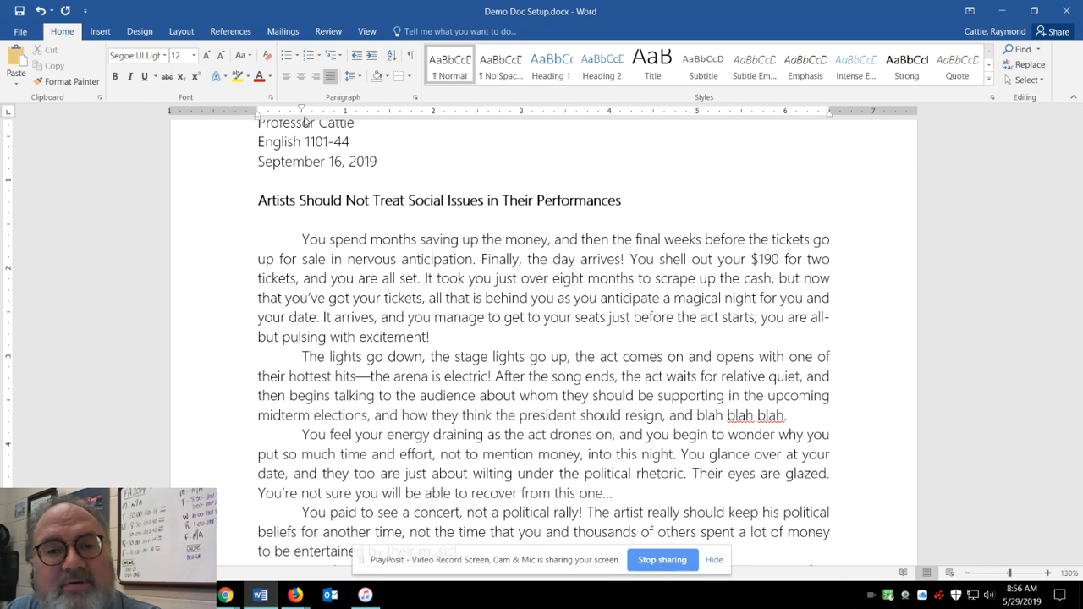
pyautogui.scroll(1, 307, 122)
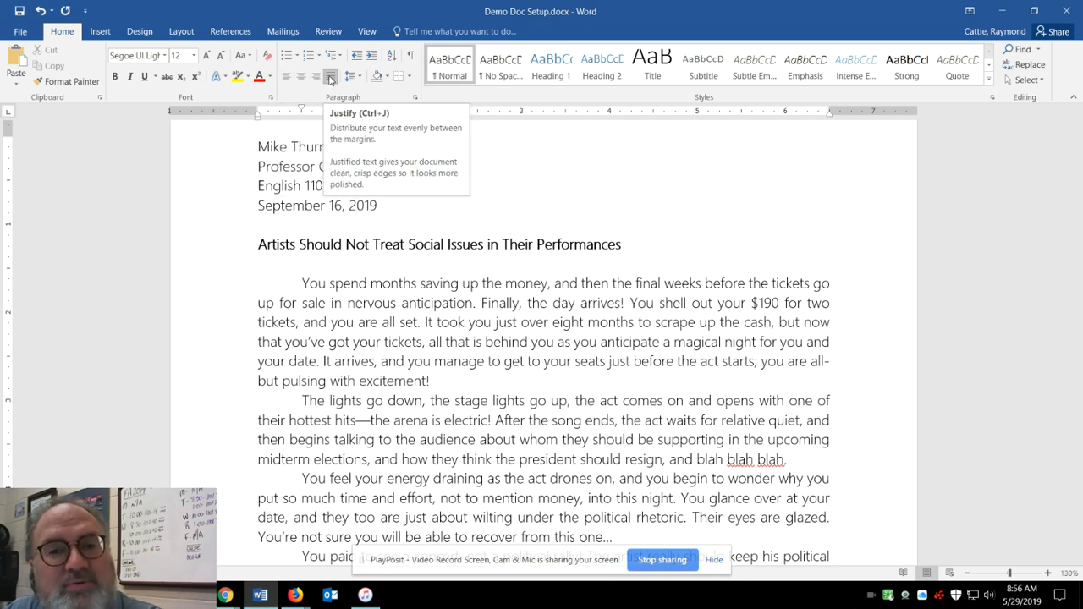
pyautogui.click(284, 78)
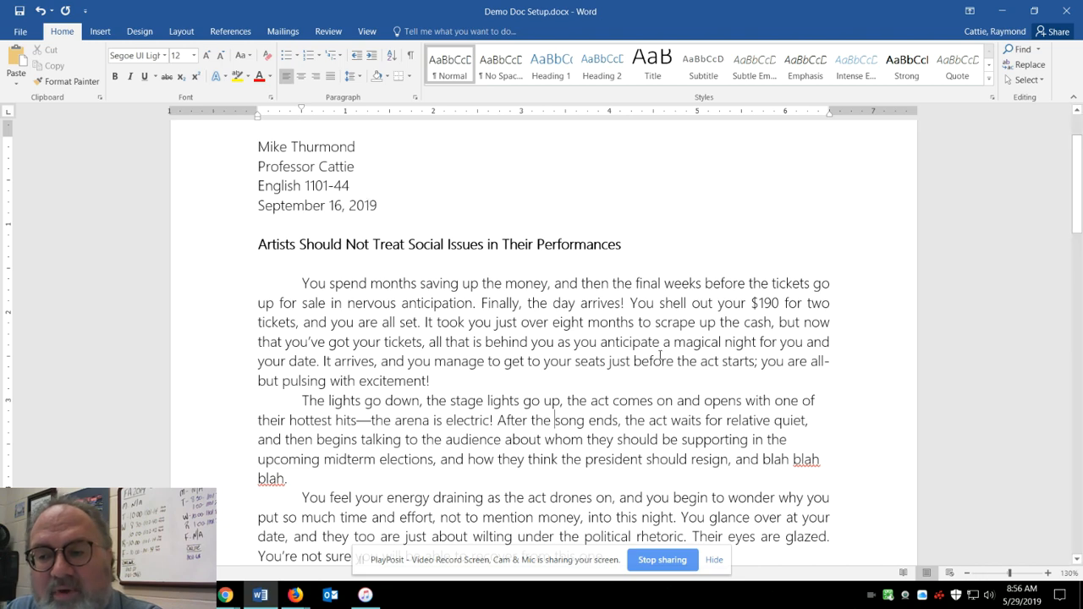
# Select the entire document and left-align all of its text.
pyautogui.scroll(-5, 658, 349)
pyautogui.scroll(7, 658, 349)
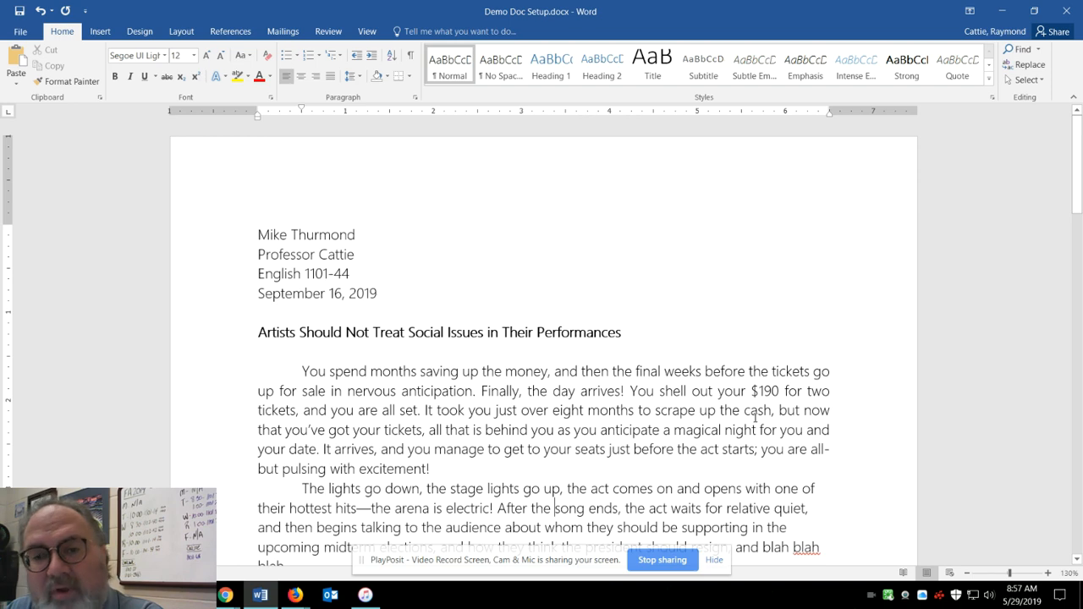
pyautogui.hotkey('ctrl', 'a')
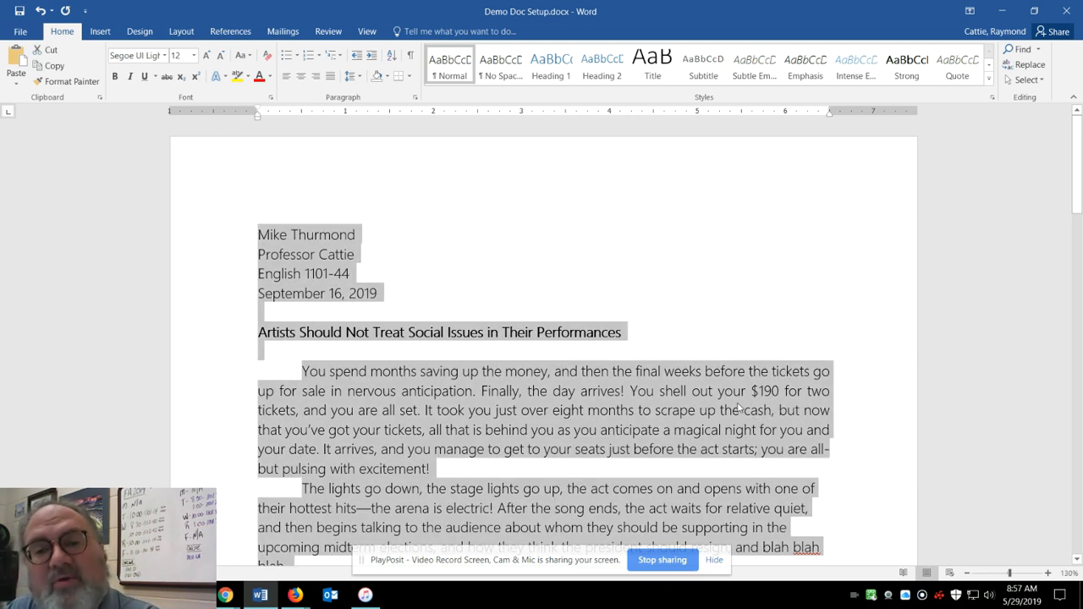
pyautogui.click(288, 78)
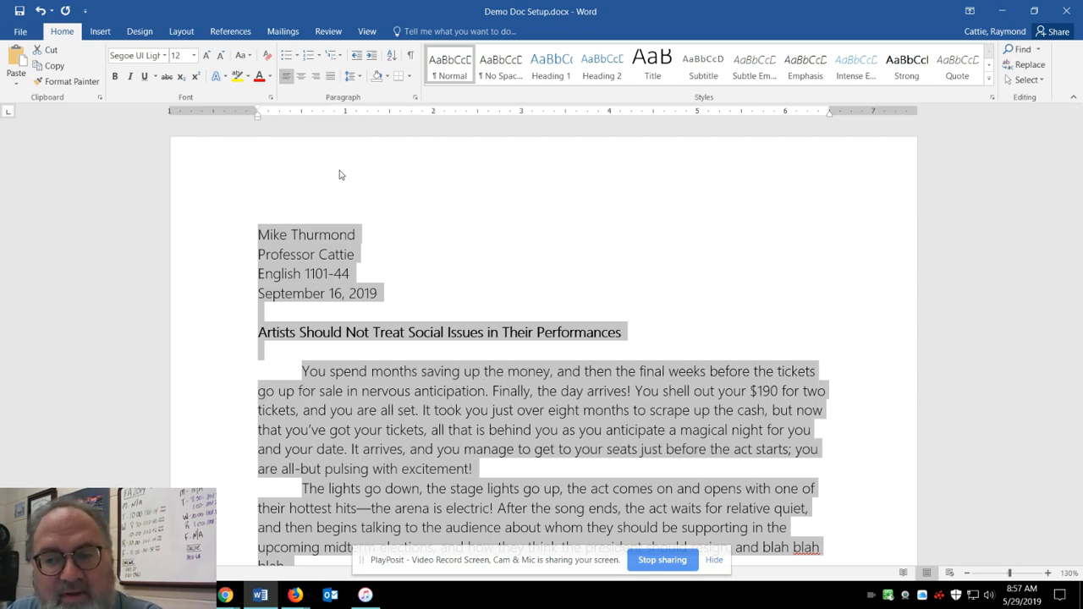
pyautogui.click(405, 354)
pyautogui.scroll(-2, 644, 389)
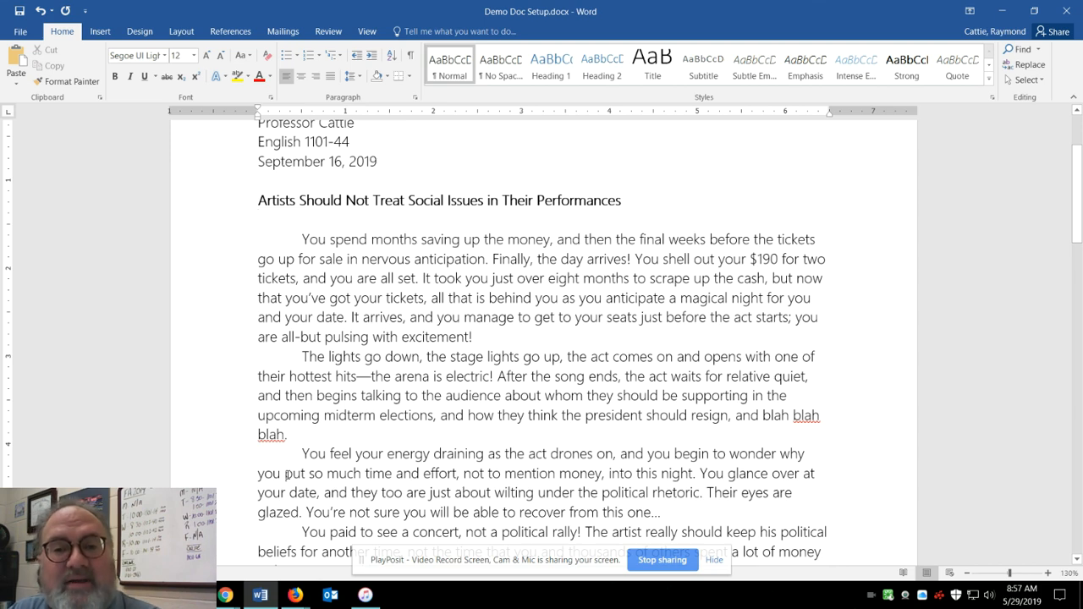
pyautogui.scroll(2, 369, 339)
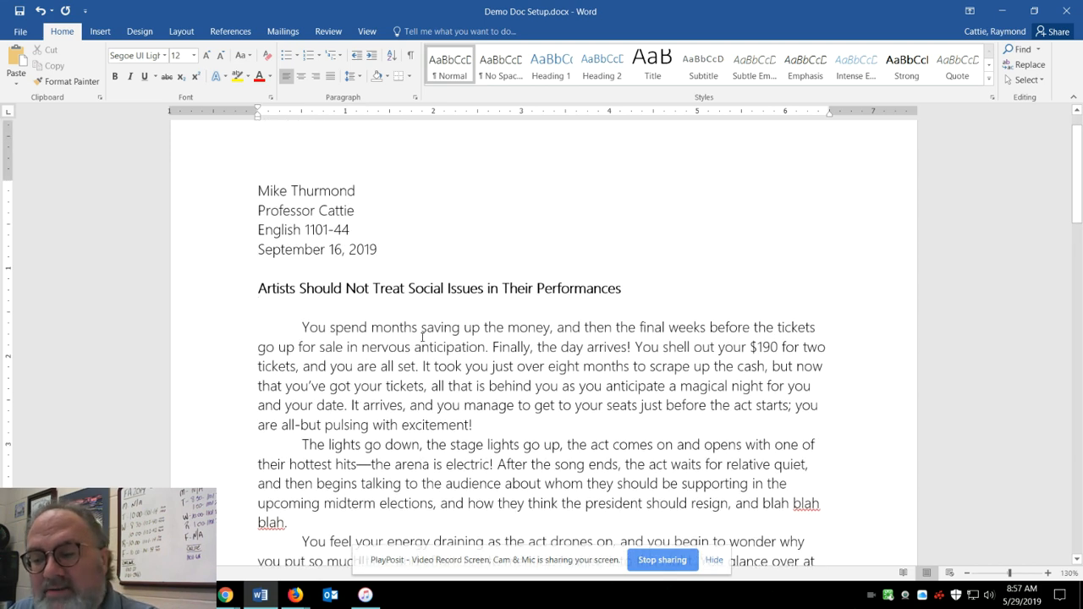
# Try centered, right-aligned and justified alignment on the whole document, and return all text to left alignment.
pyautogui.hotkey('ctrl', 'a')
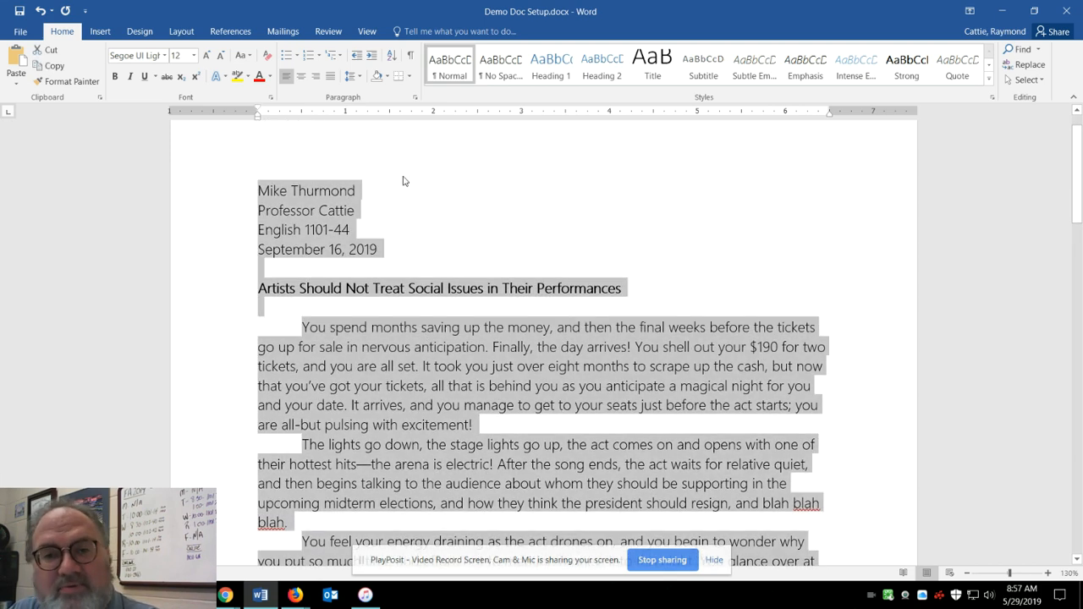
pyautogui.click(302, 76)
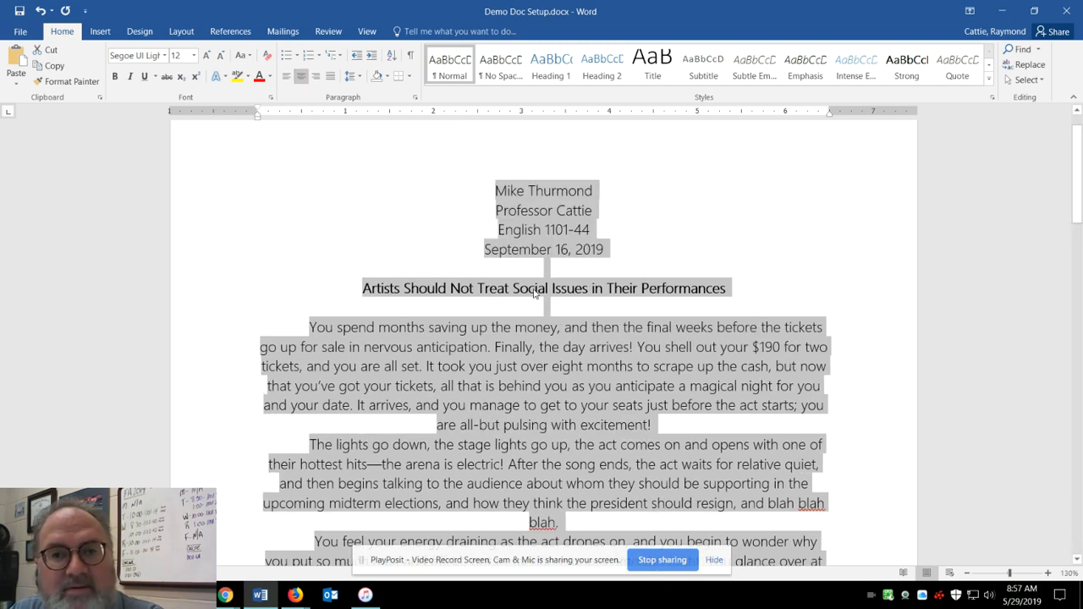
pyautogui.click(316, 76)
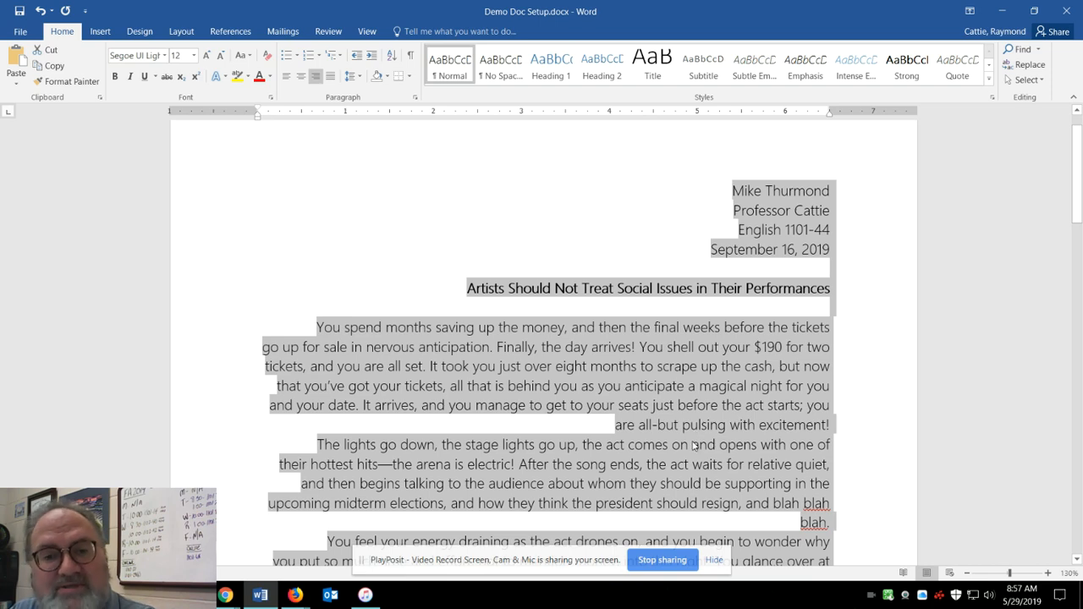
pyautogui.click(330, 77)
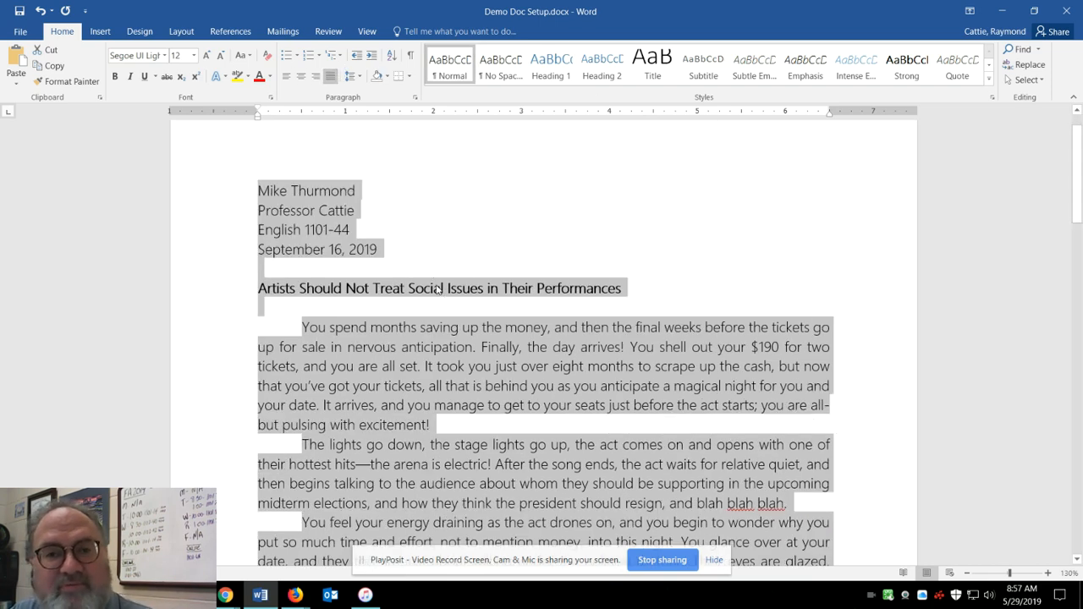
pyautogui.click(285, 76)
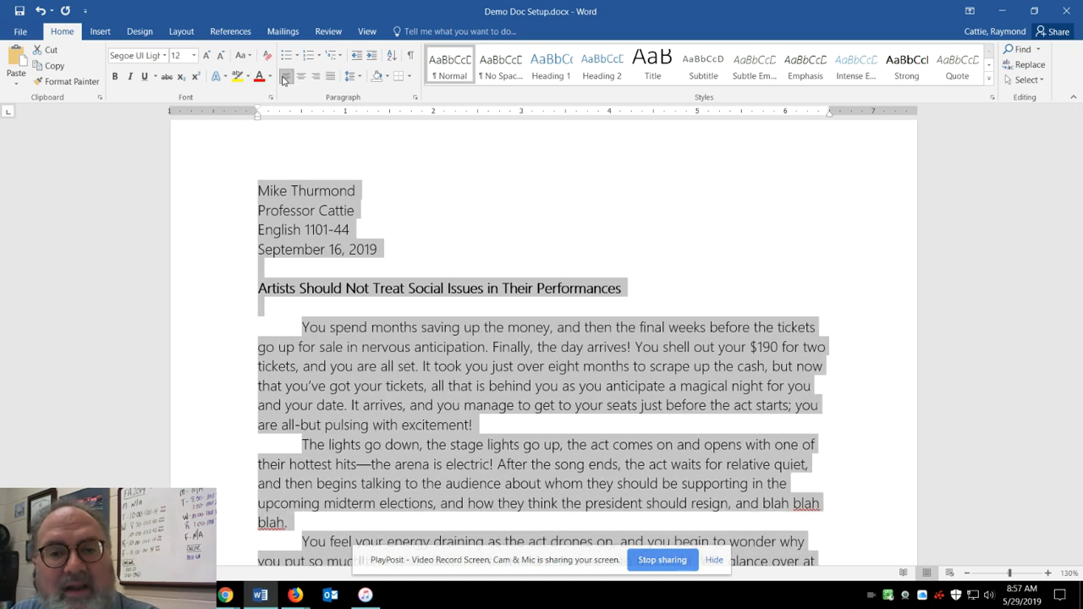
pyautogui.click(426, 350)
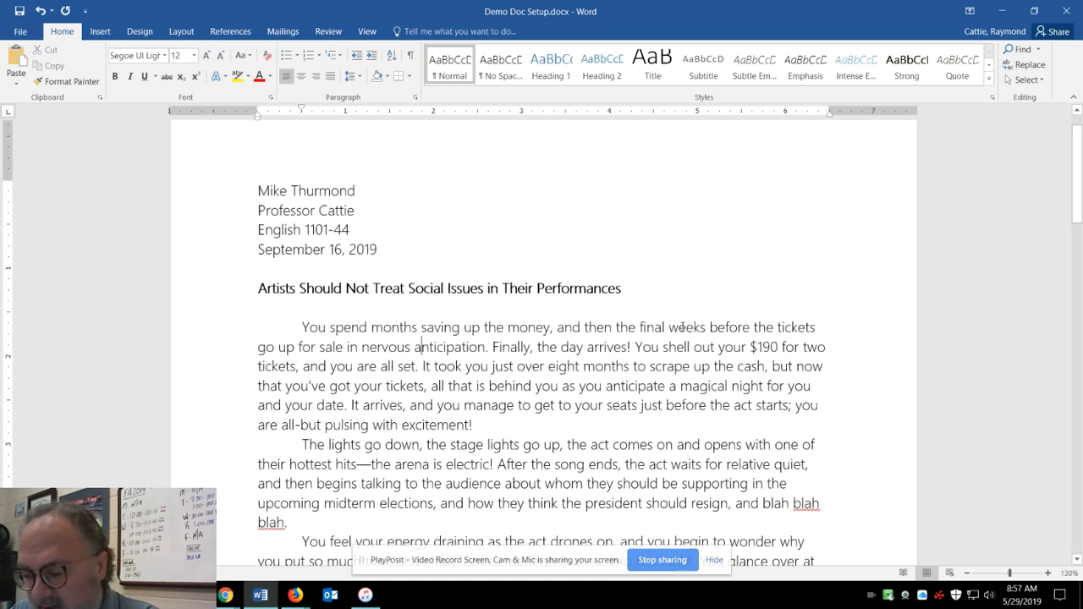
pyautogui.scroll(-1, 656, 364)
pyautogui.scroll(2, 621, 338)
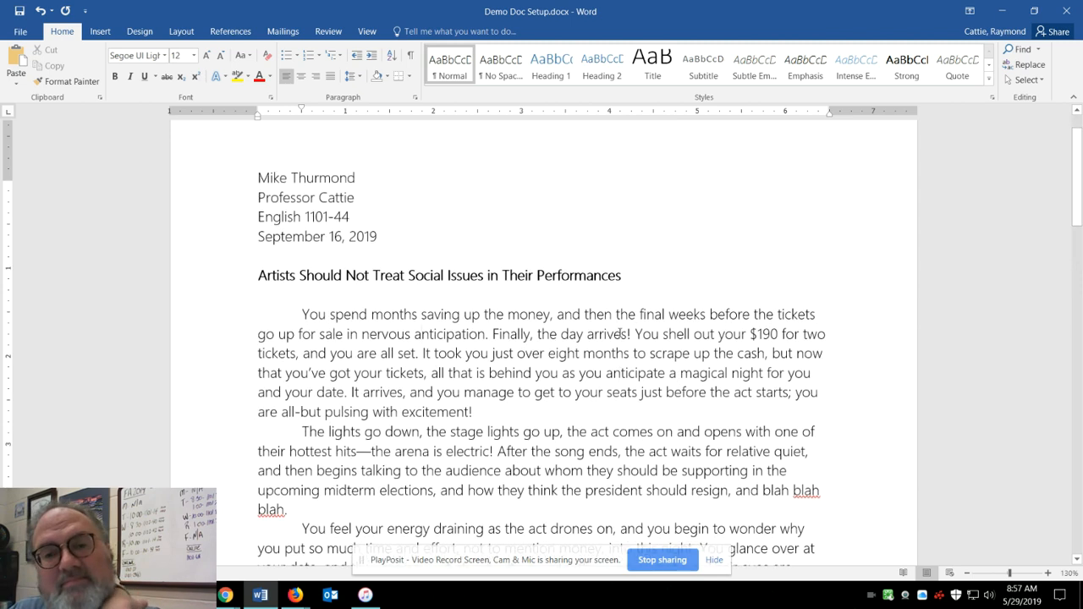
# Center the essay title "Artists Should Not Treat Social Issues in Their Performances".
pyautogui.click(446, 335)
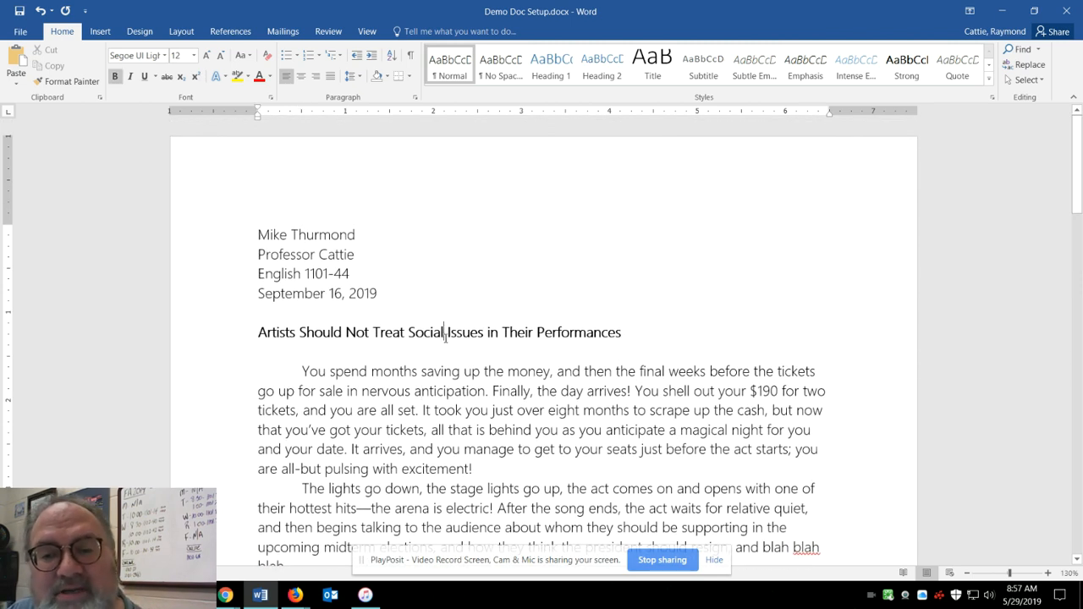
pyautogui.tripleClick(442, 335)
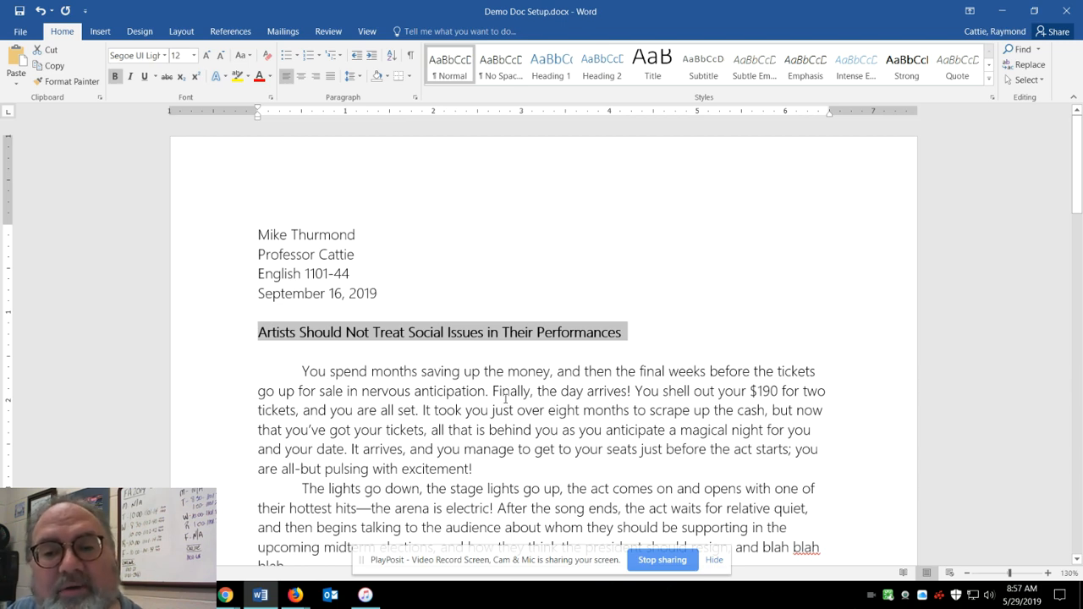
pyautogui.click(304, 77)
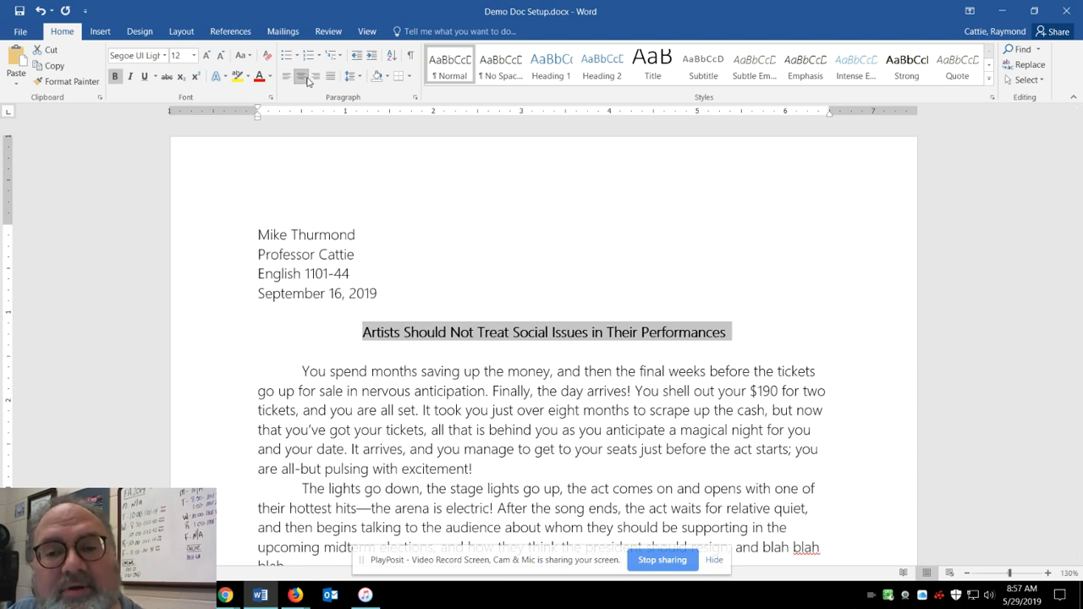
pyautogui.click(477, 331)
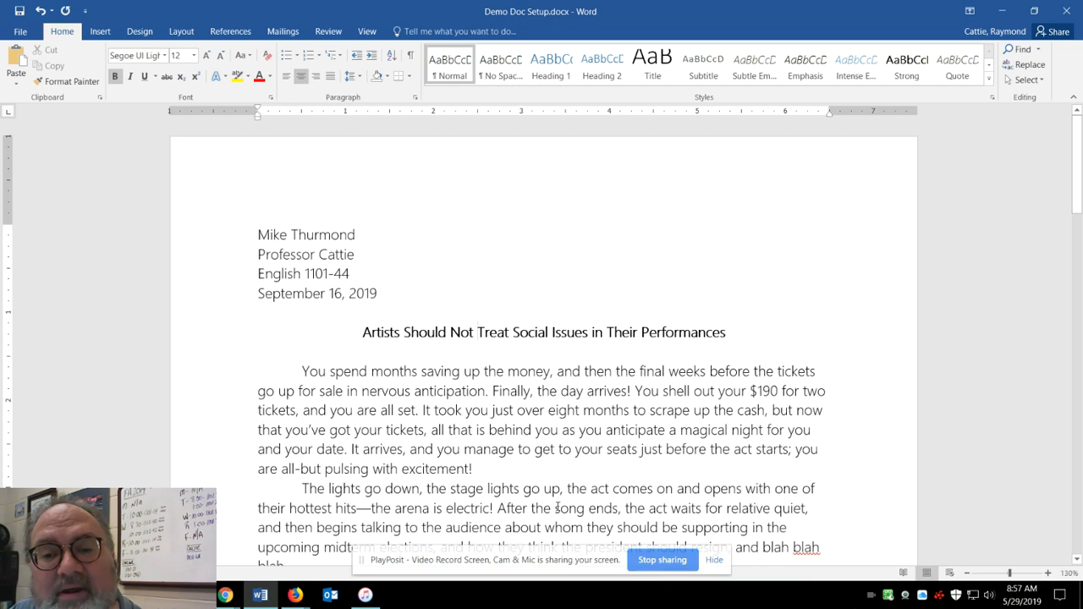
# Open the page header for editing and enable a different header for the first page.
pyautogui.scroll(-3, 557, 507)
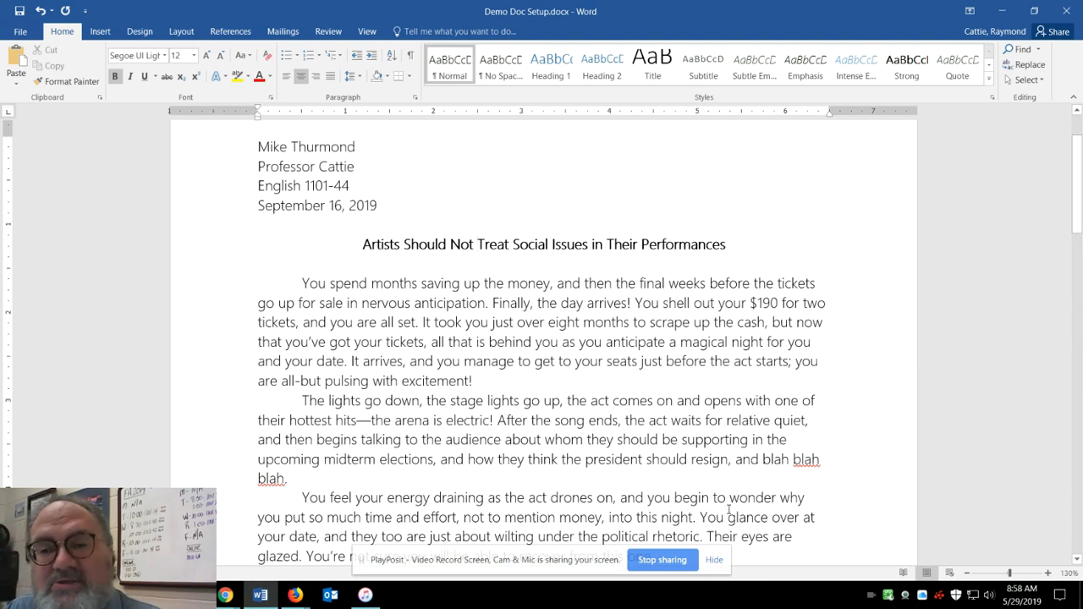
pyautogui.scroll(-7, 587, 404)
pyautogui.scroll(-8, 581, 384)
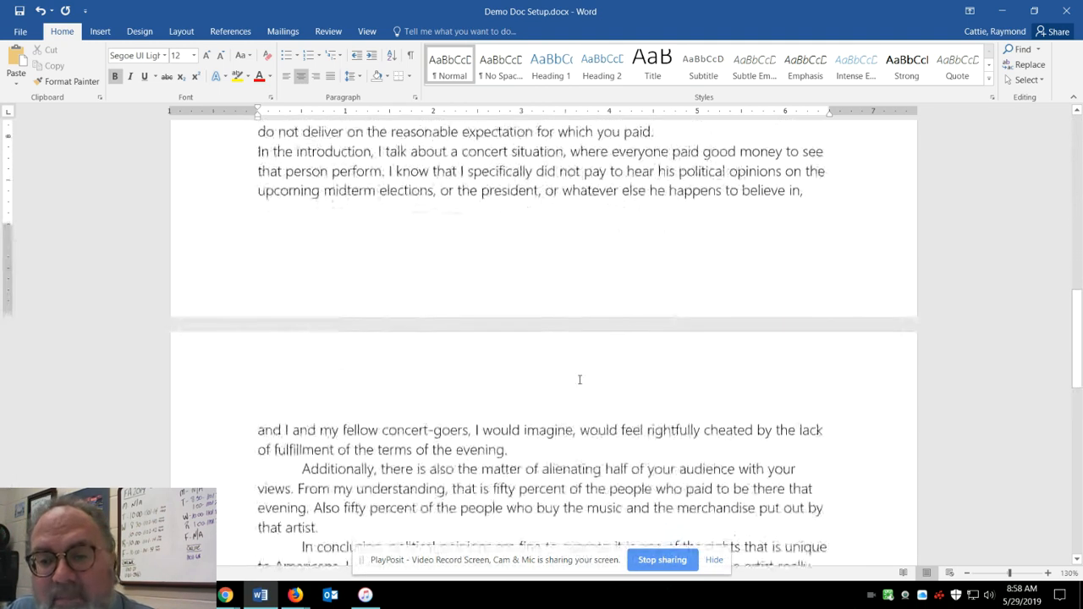
pyautogui.scroll(9, 589, 374)
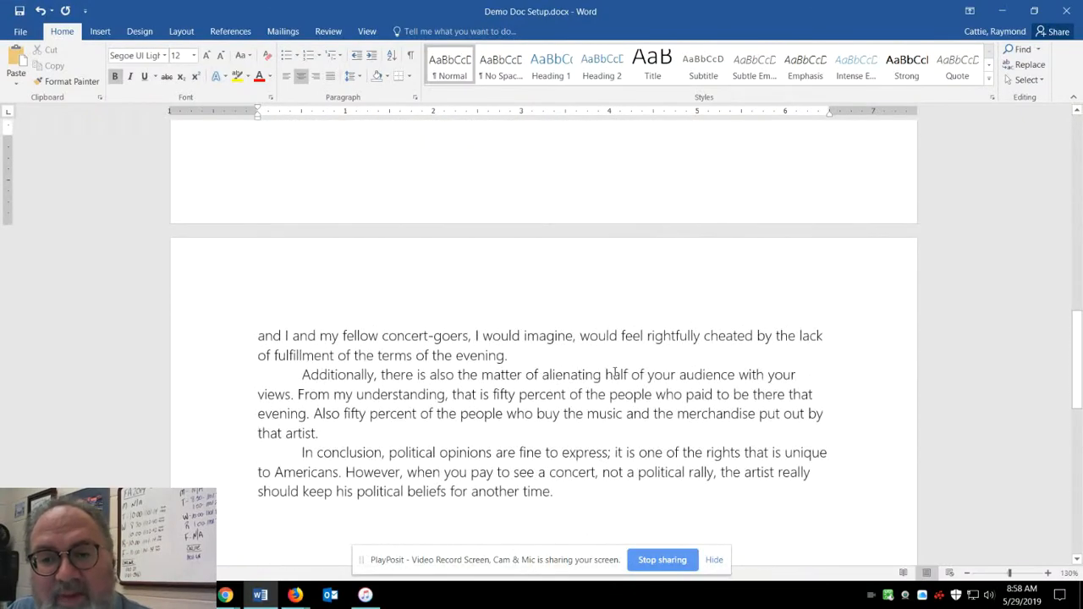
pyautogui.scroll(8, 615, 373)
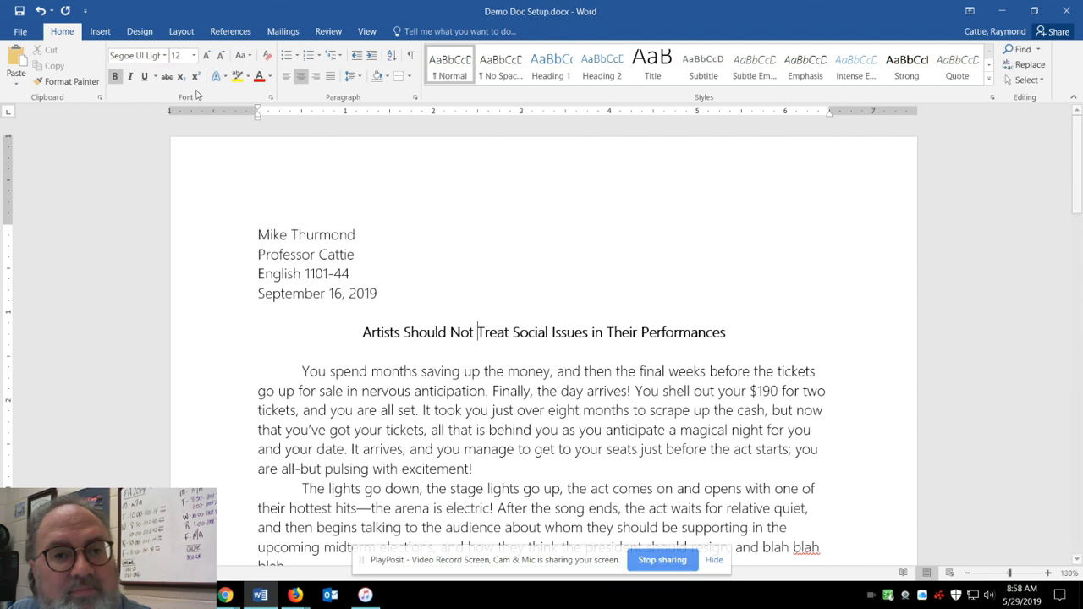
pyautogui.click(101, 31)
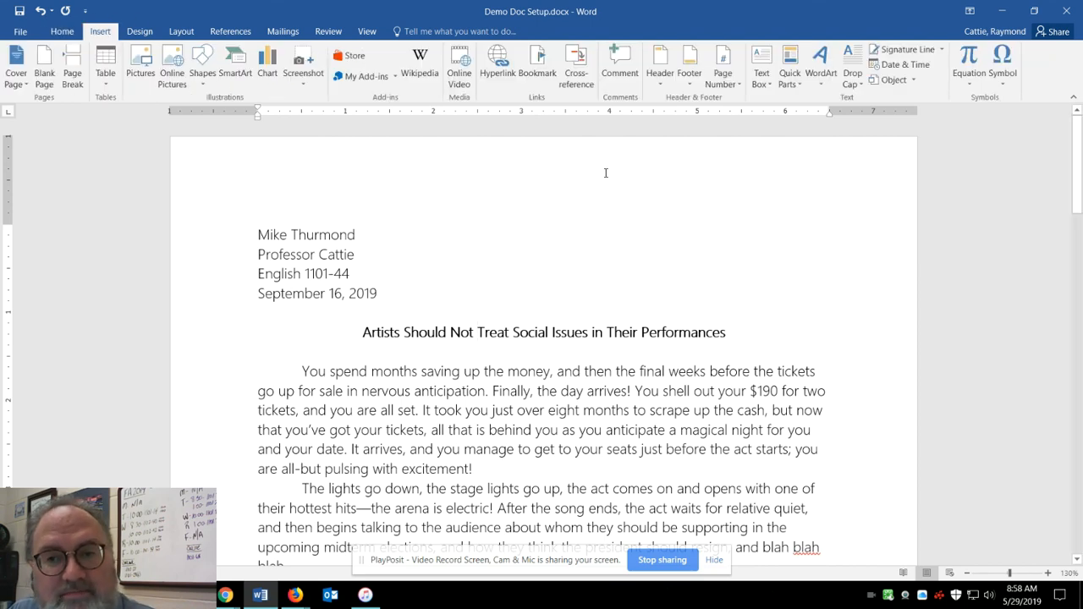
pyautogui.click(659, 76)
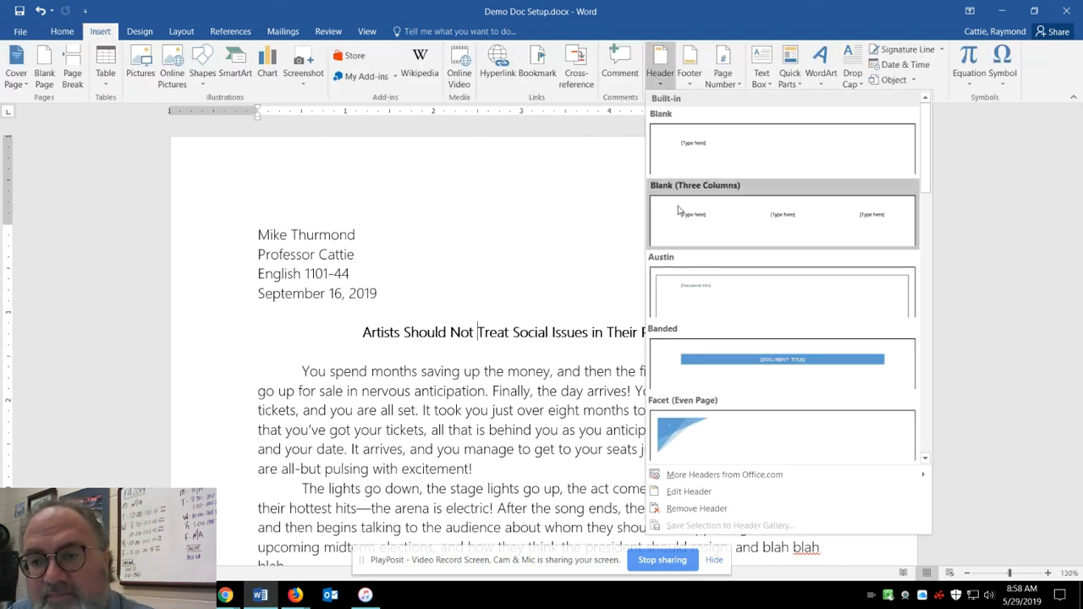
pyautogui.click(712, 494)
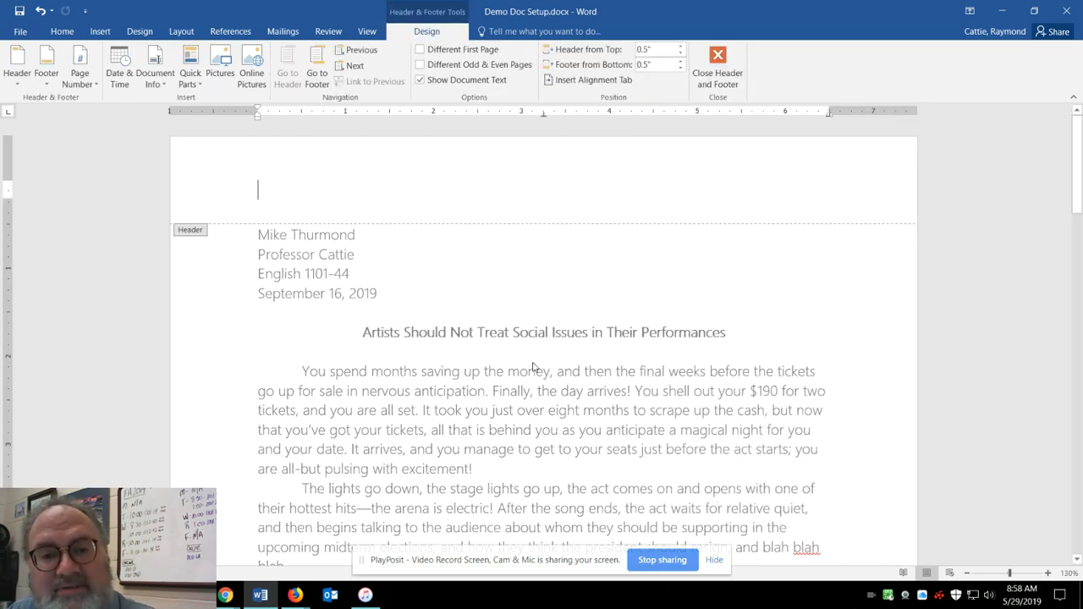
pyautogui.click(419, 51)
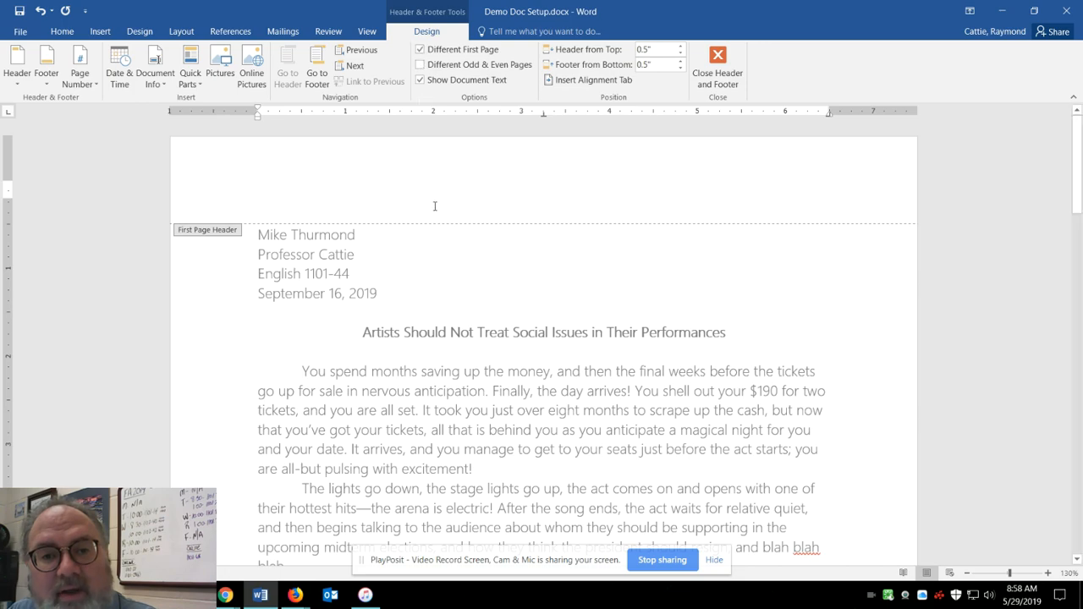
# Insert a Plain Number 3 page number at the top of page in the second page's header.
pyautogui.scroll(-15, 406, 191)
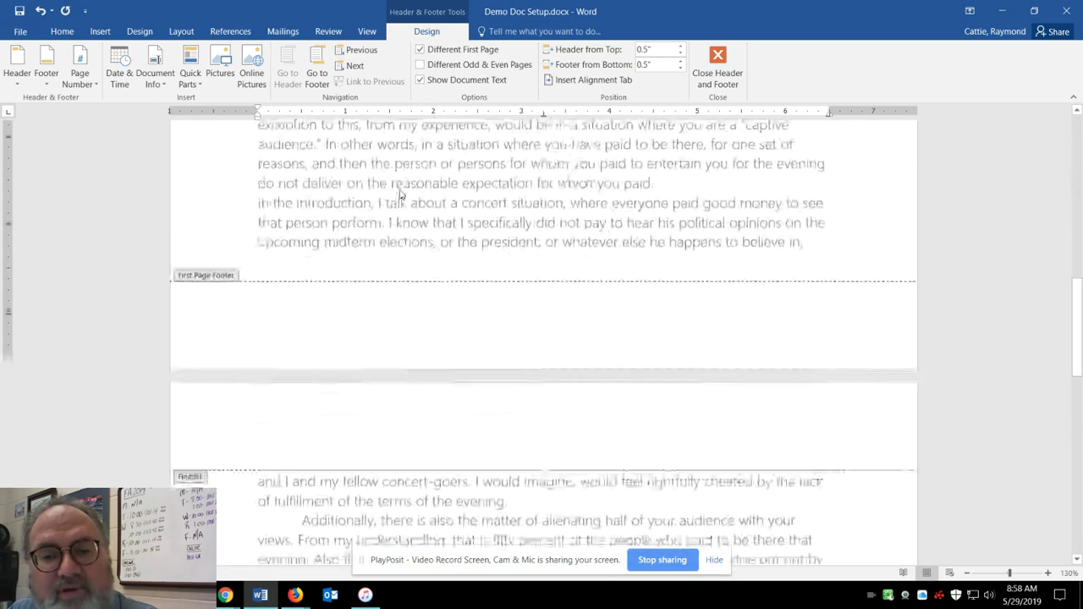
pyautogui.click(526, 331)
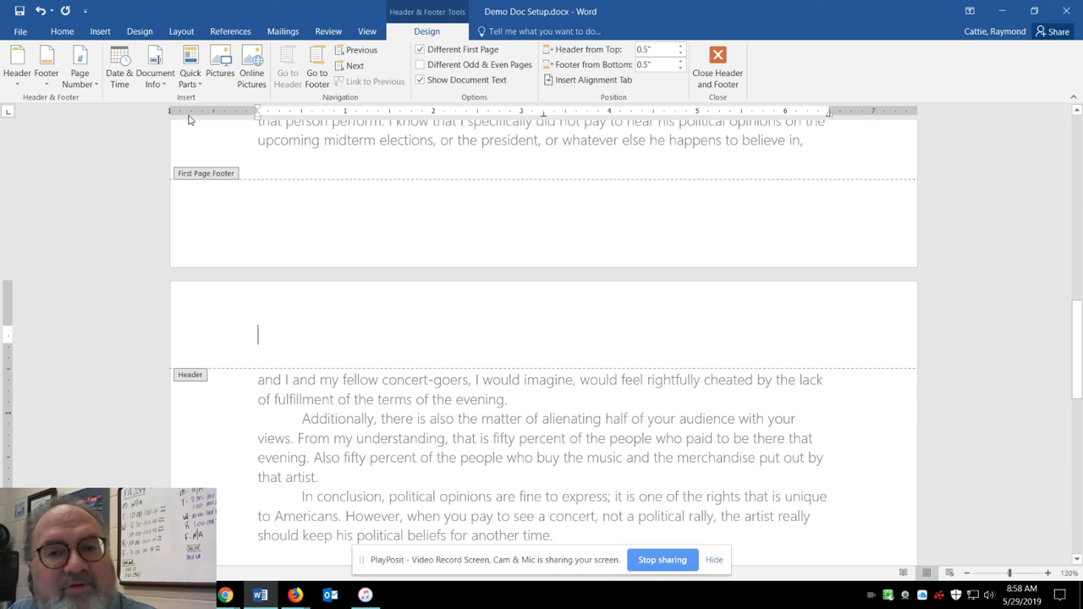
pyautogui.click(79, 78)
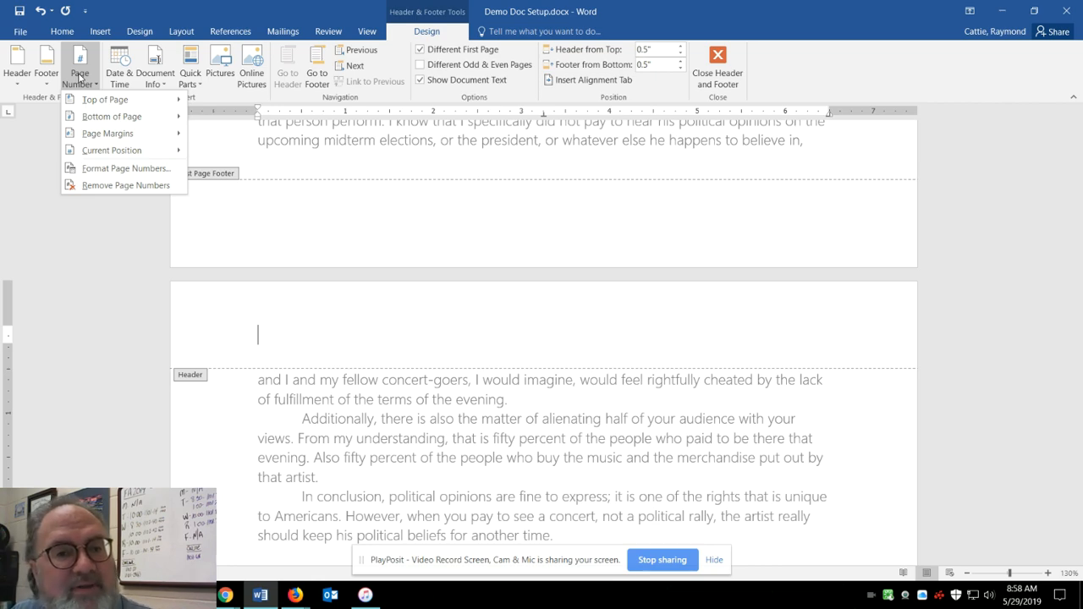
pyautogui.moveTo(98, 100)
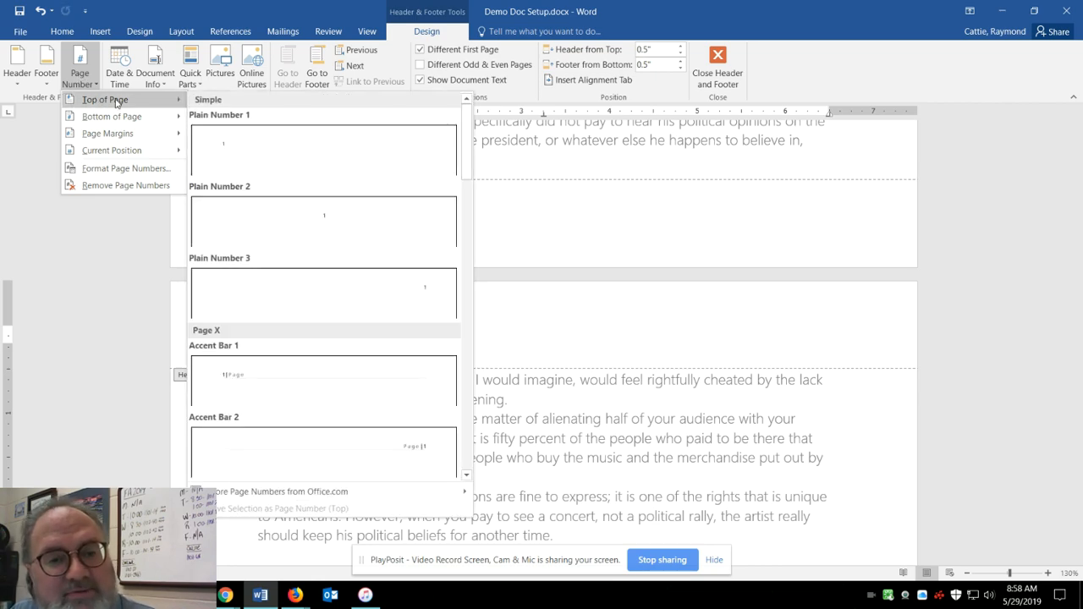
pyautogui.click(303, 292)
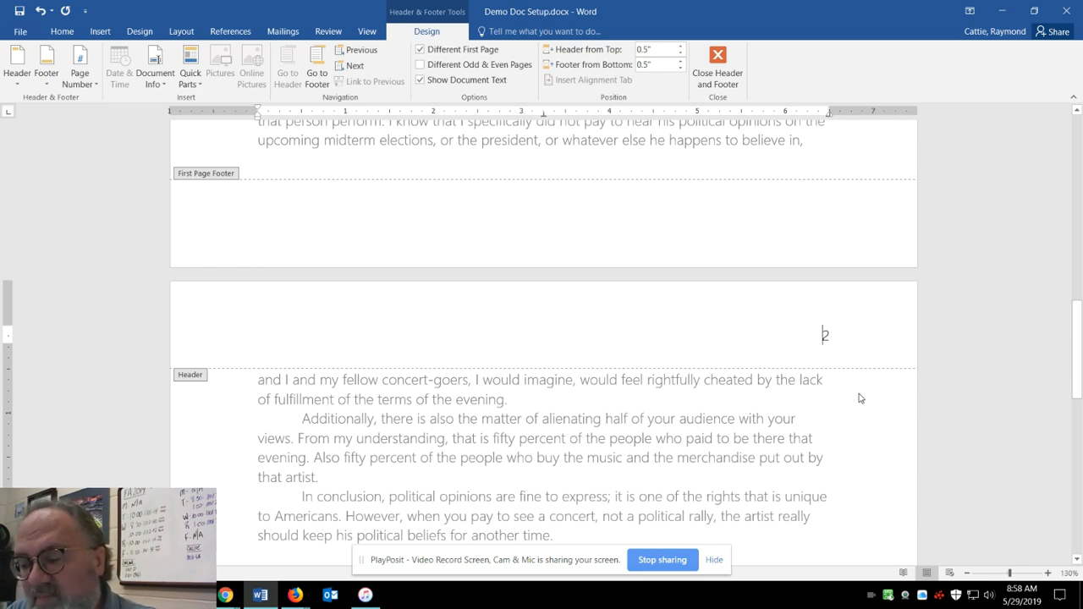
# Add the student's surname, a hyphen and a space before the page number, and return to the essay body.
pyautogui.write('Thurmond')
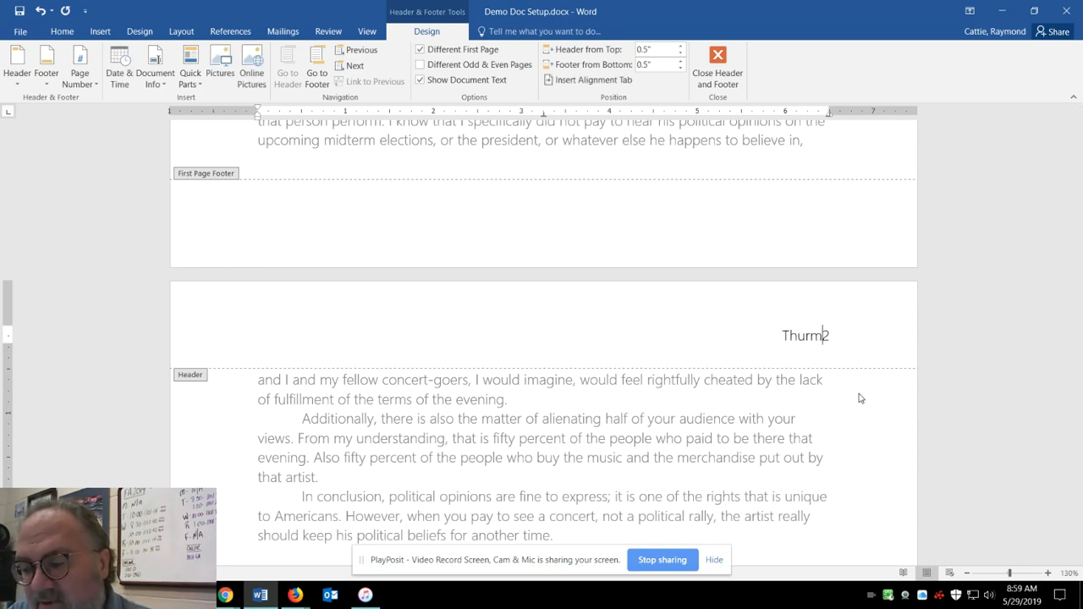
pyautogui.write(' =')
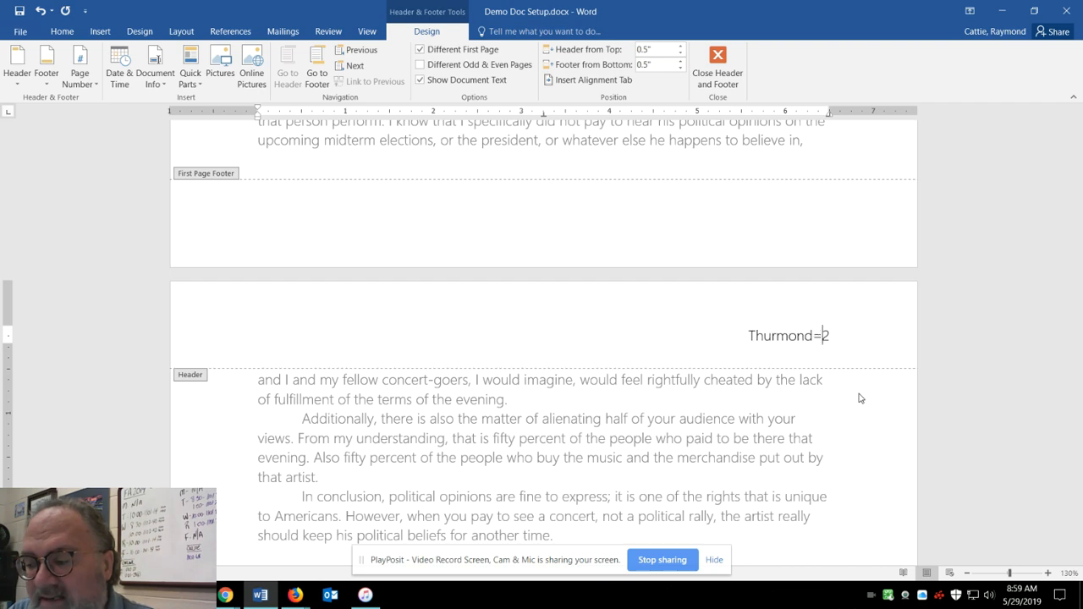
pyautogui.press('BackSpace')
pyautogui.write('-')
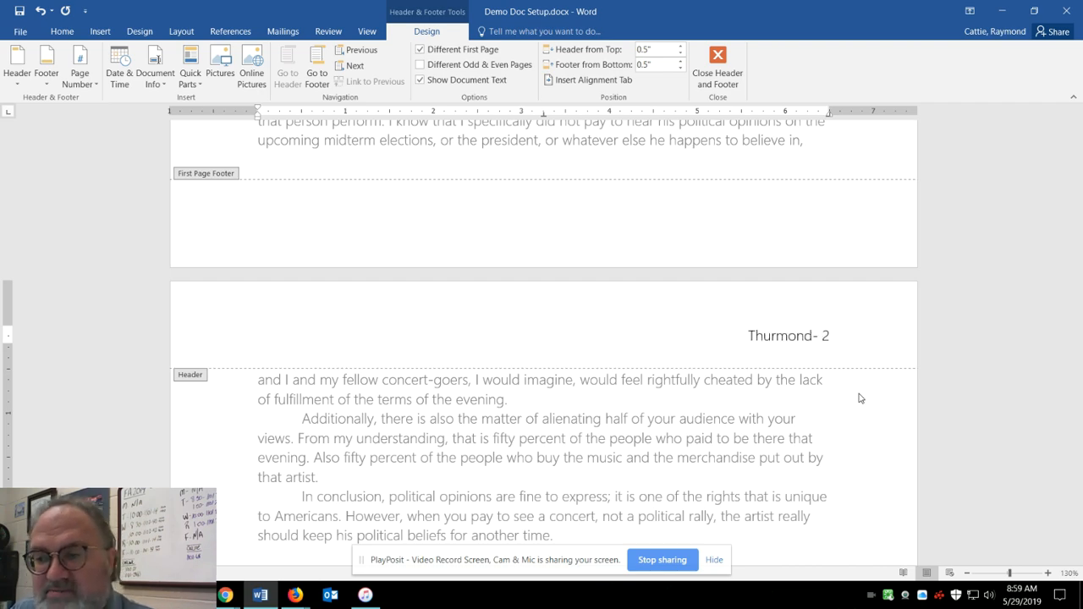
pyautogui.doubleClick(697, 396)
# Check the header area on the essay's first and second pages.
pyautogui.scroll(10, 701, 398)
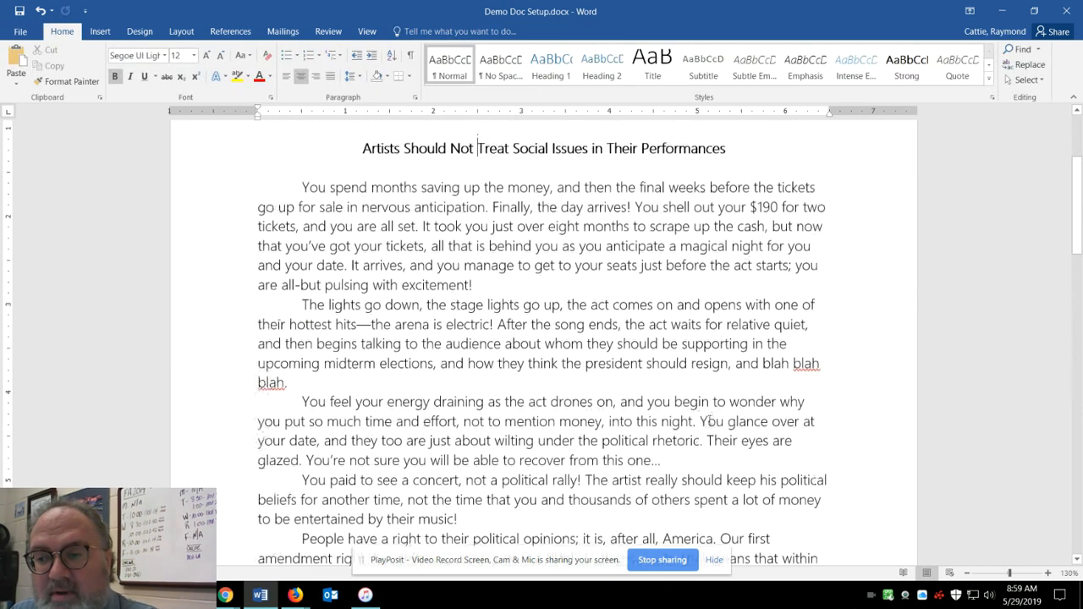
pyautogui.scroll(3, 704, 406)
pyautogui.scroll(1, 703, 406)
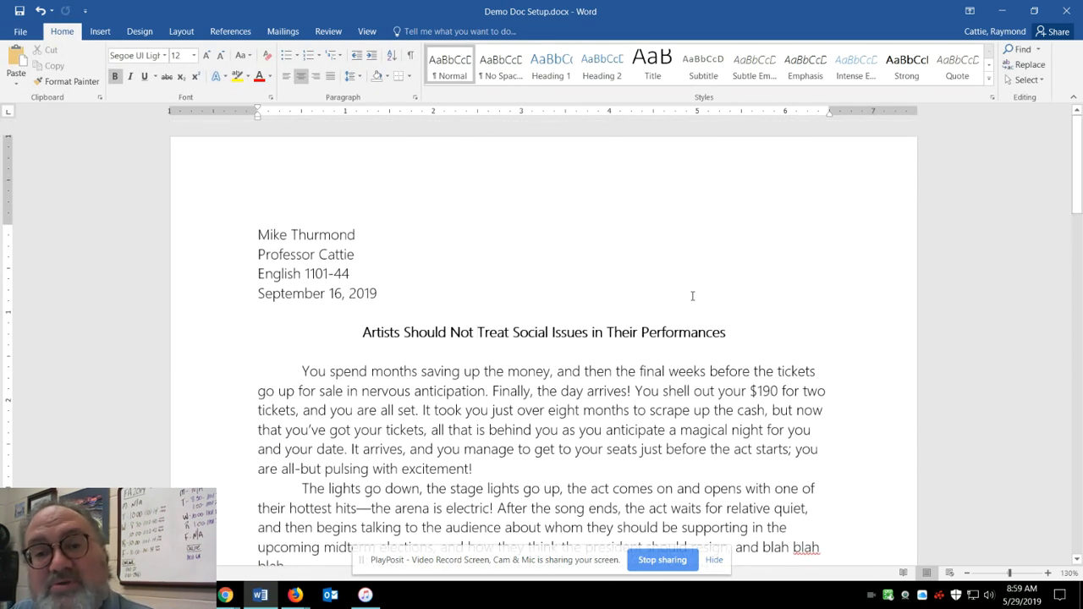
pyautogui.scroll(-15, 677, 321)
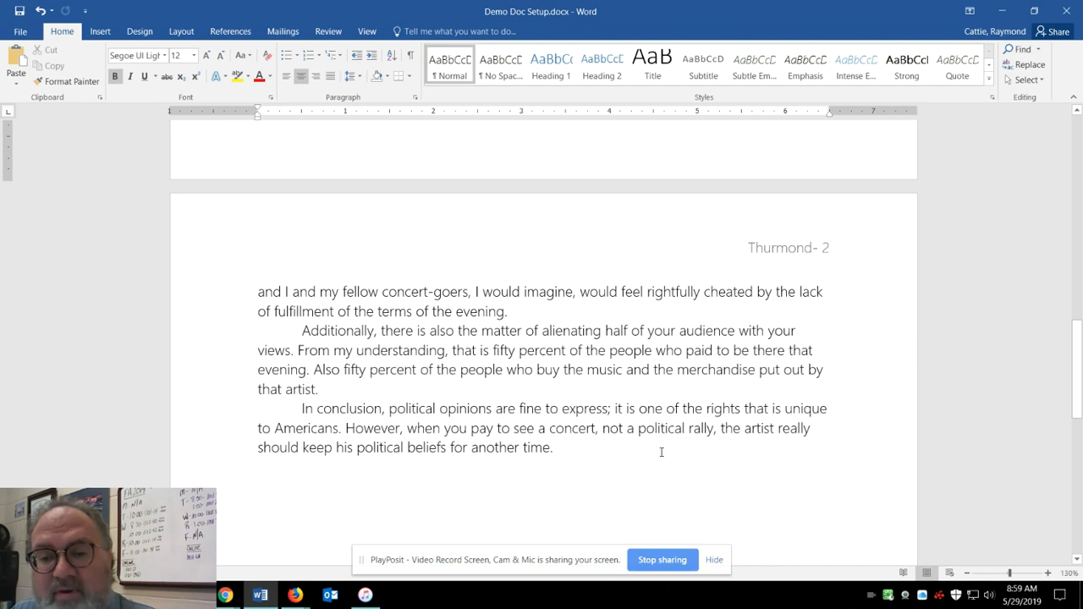
pyautogui.scroll(-3, 638, 430)
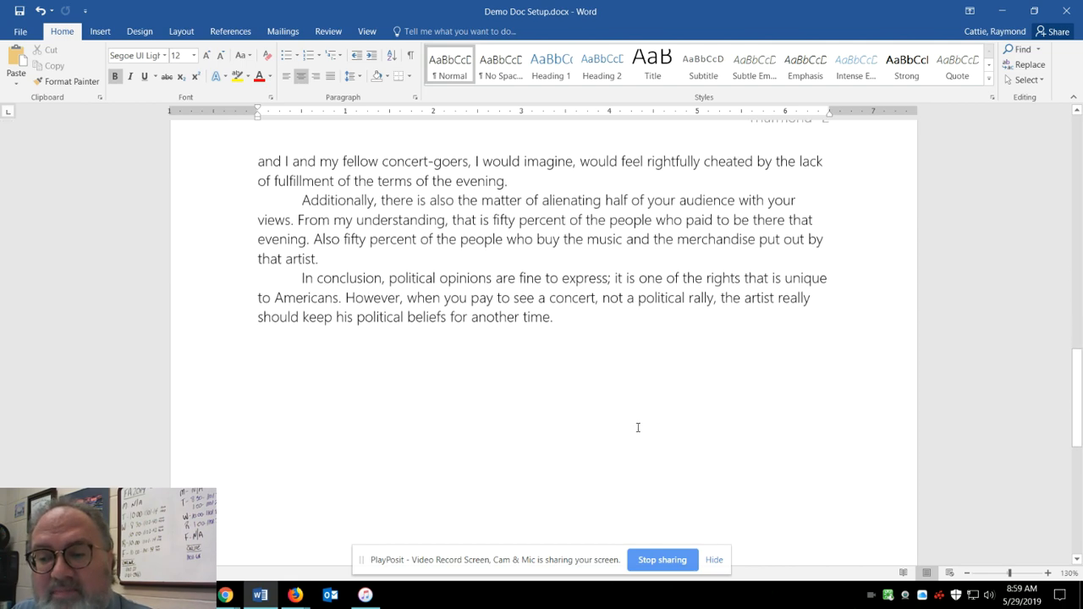
pyautogui.scroll(5, 664, 430)
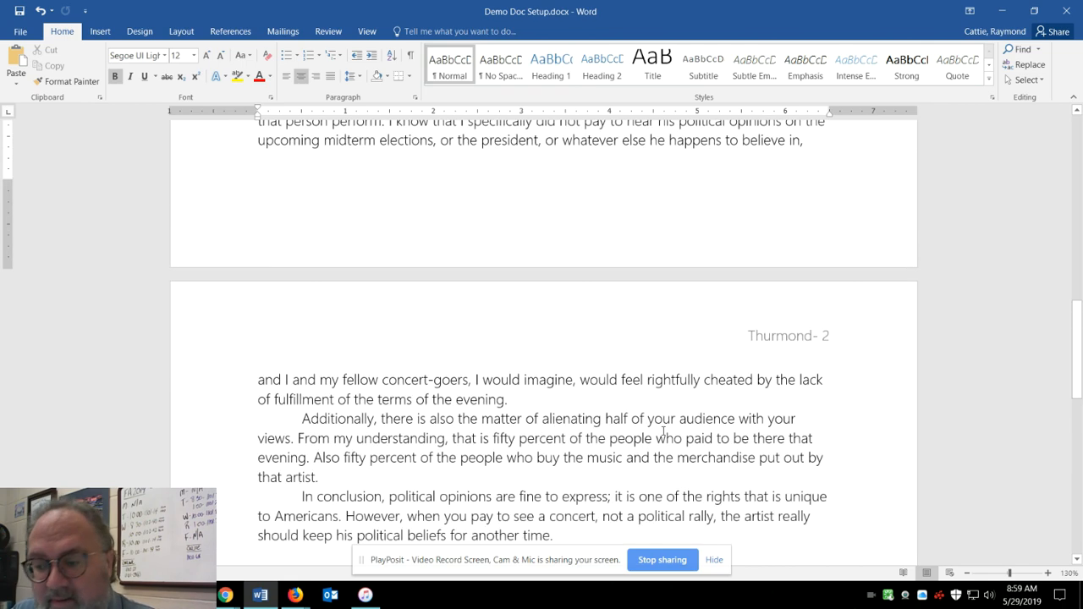
pyautogui.scroll(5, 663, 431)
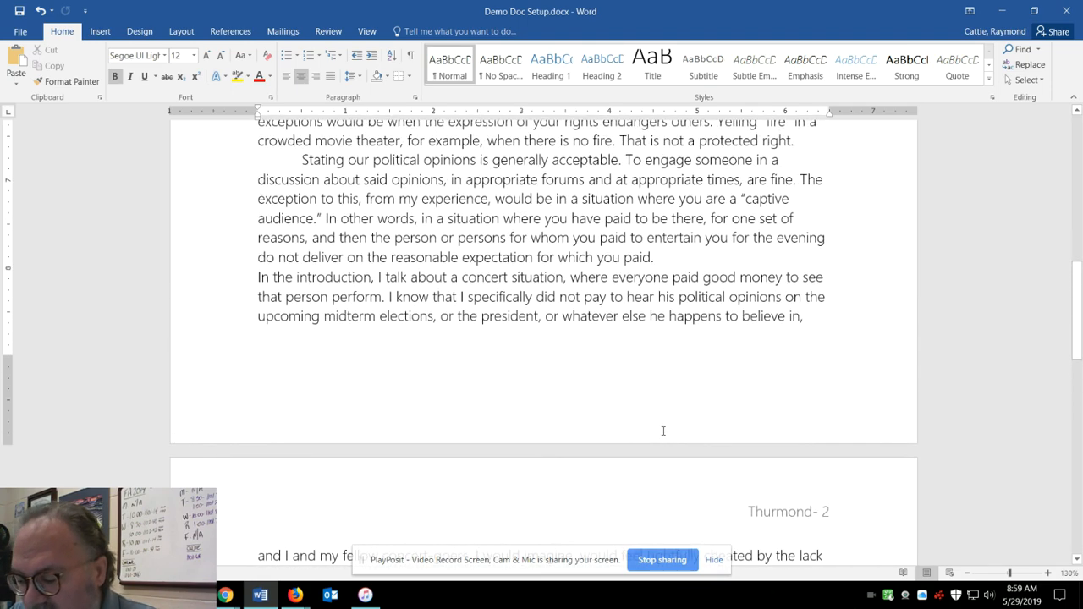
pyautogui.scroll(9, 664, 431)
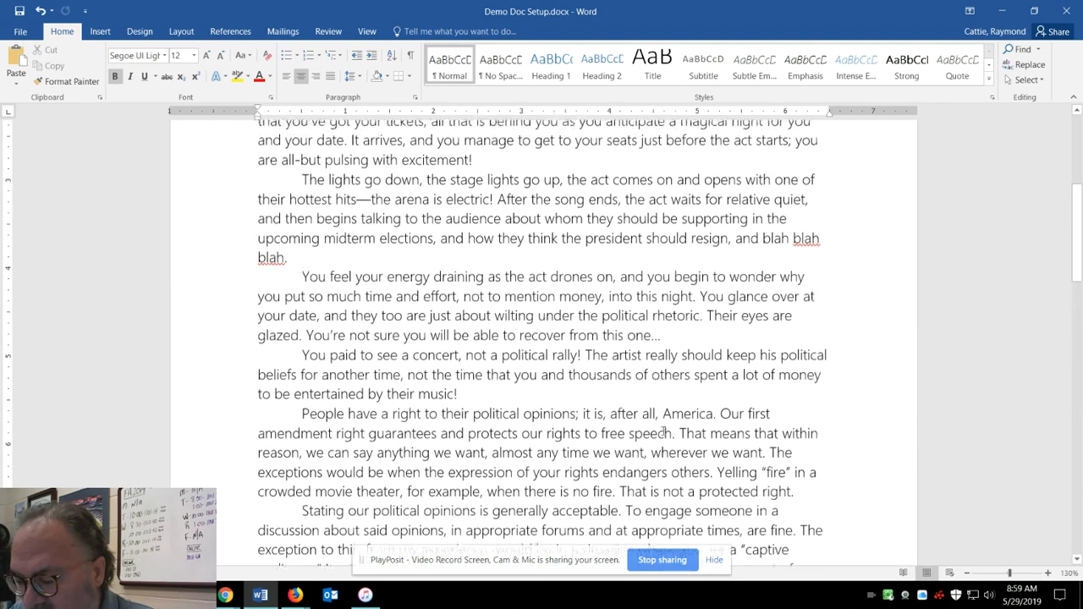
pyautogui.scroll(6, 664, 431)
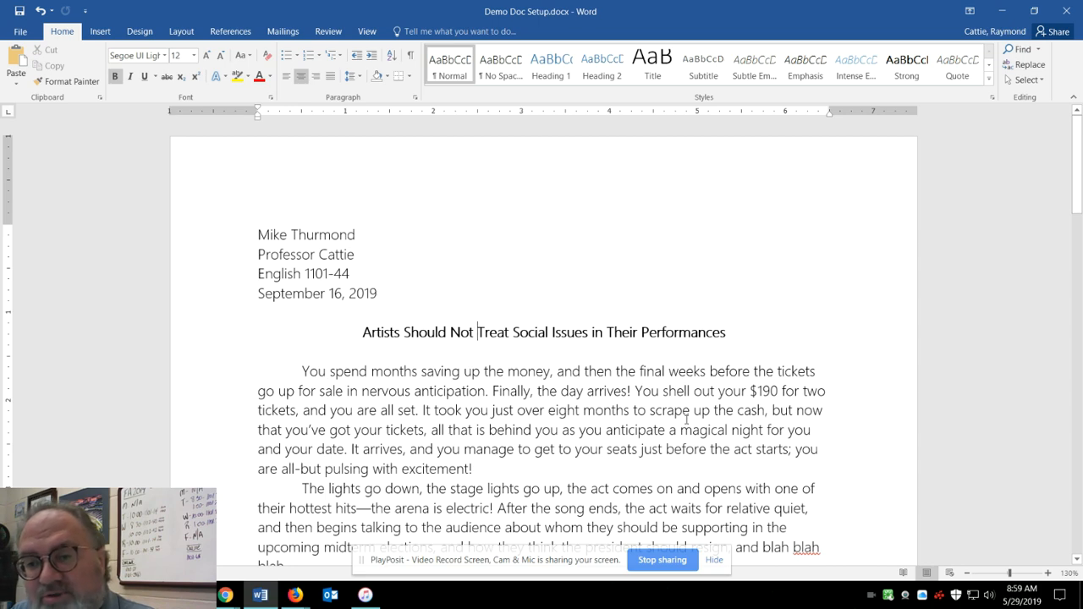
# Set the line spacing of the entire document to Double.
pyautogui.hotkey('ctrl', 'a')
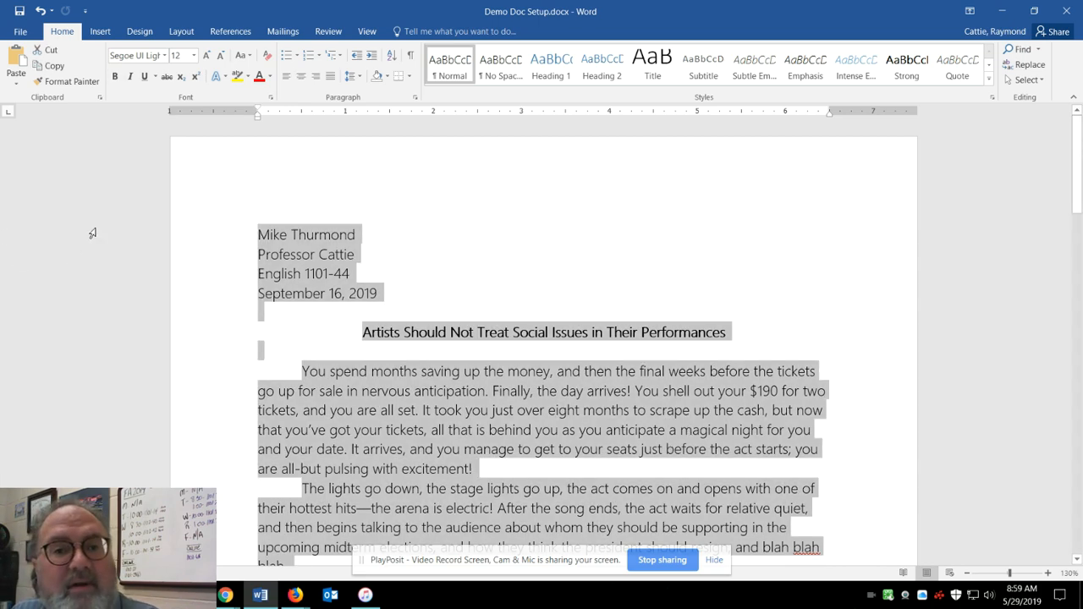
pyautogui.click(414, 99)
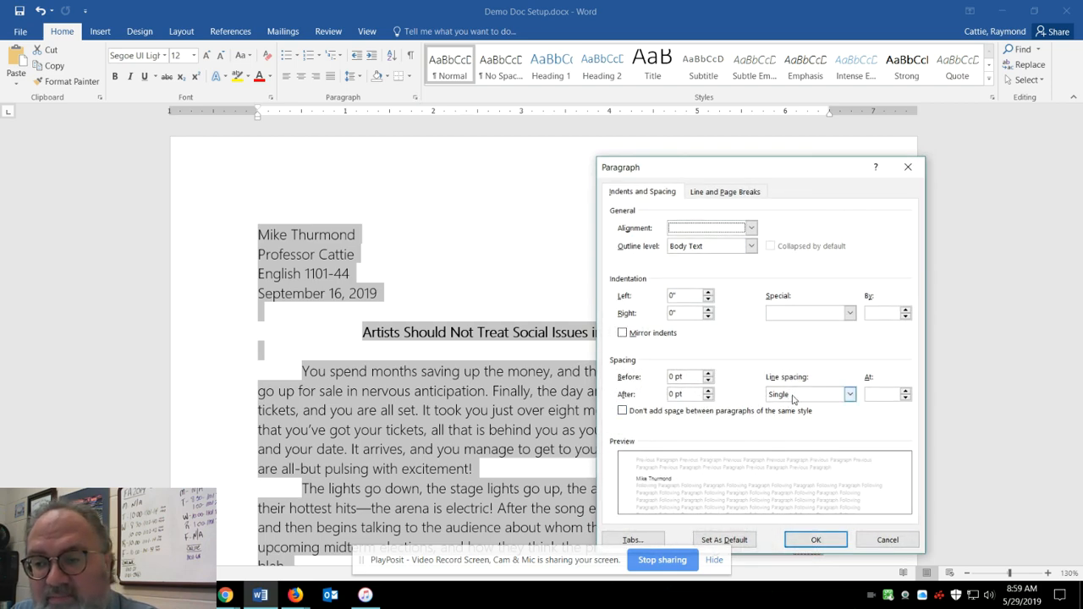
pyautogui.click(792, 395)
pyautogui.click(797, 426)
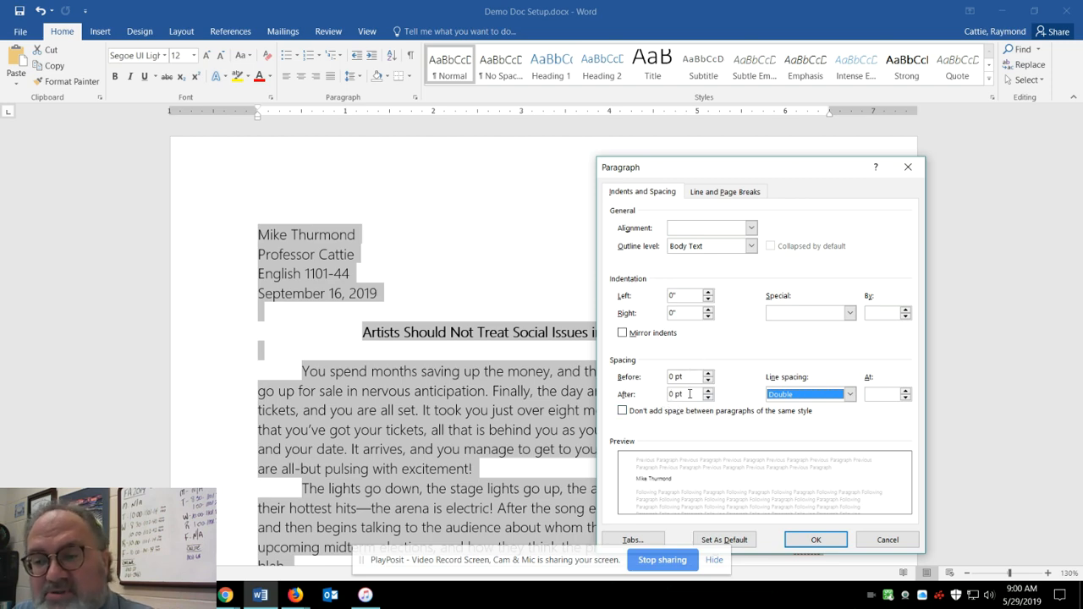
pyautogui.click(816, 540)
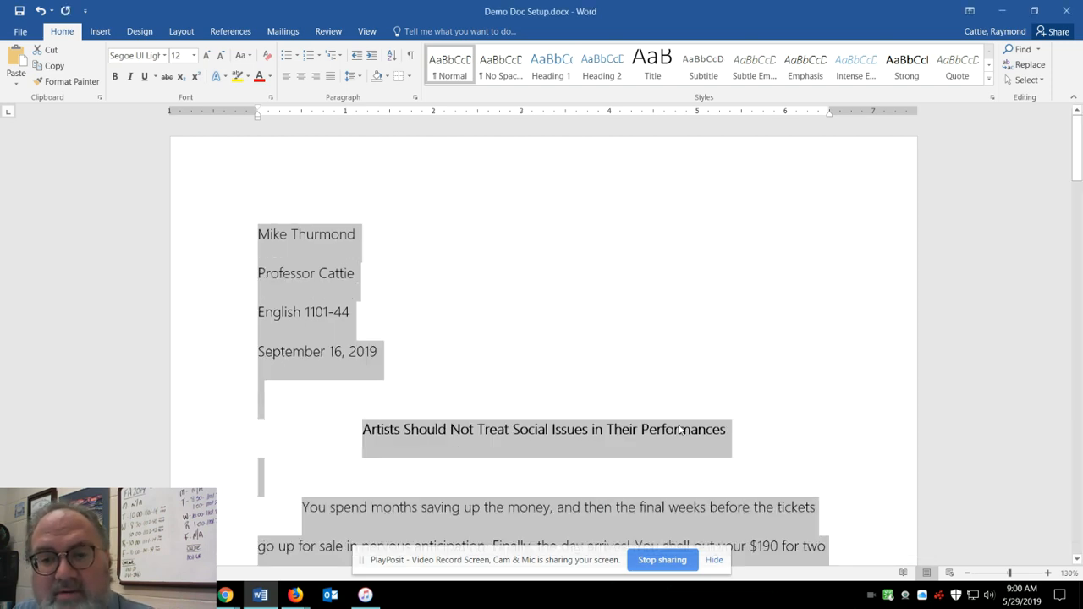
pyautogui.scroll(-3, 649, 351)
pyautogui.click(653, 375)
# Delete the empty lines directly above and below the essay title.
pyautogui.scroll(-1, 668, 350)
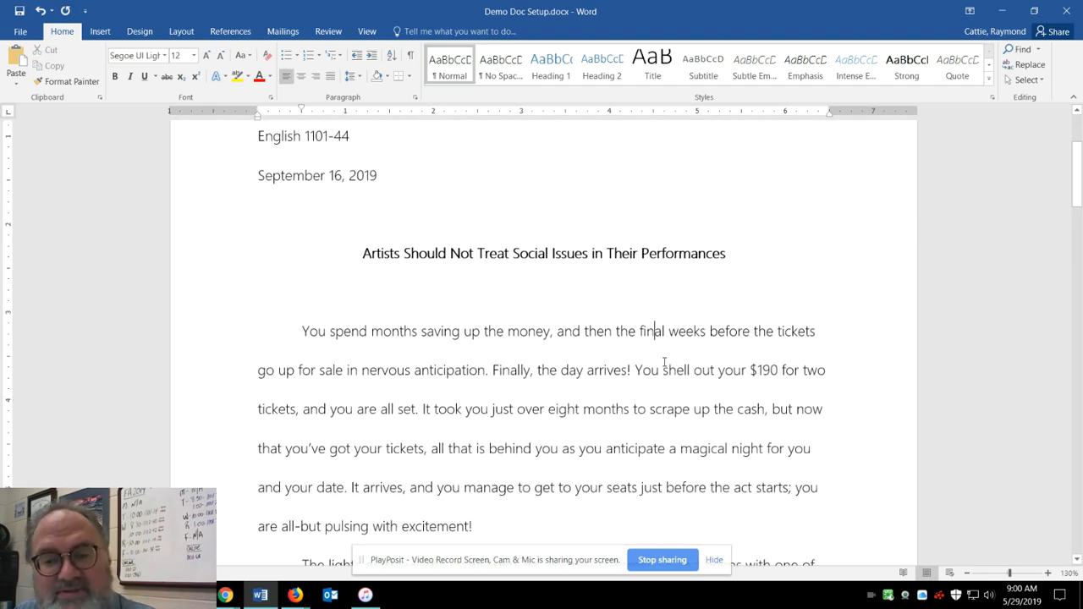
pyautogui.scroll(-1, 664, 363)
pyautogui.scroll(3, 658, 363)
pyautogui.click(419, 300)
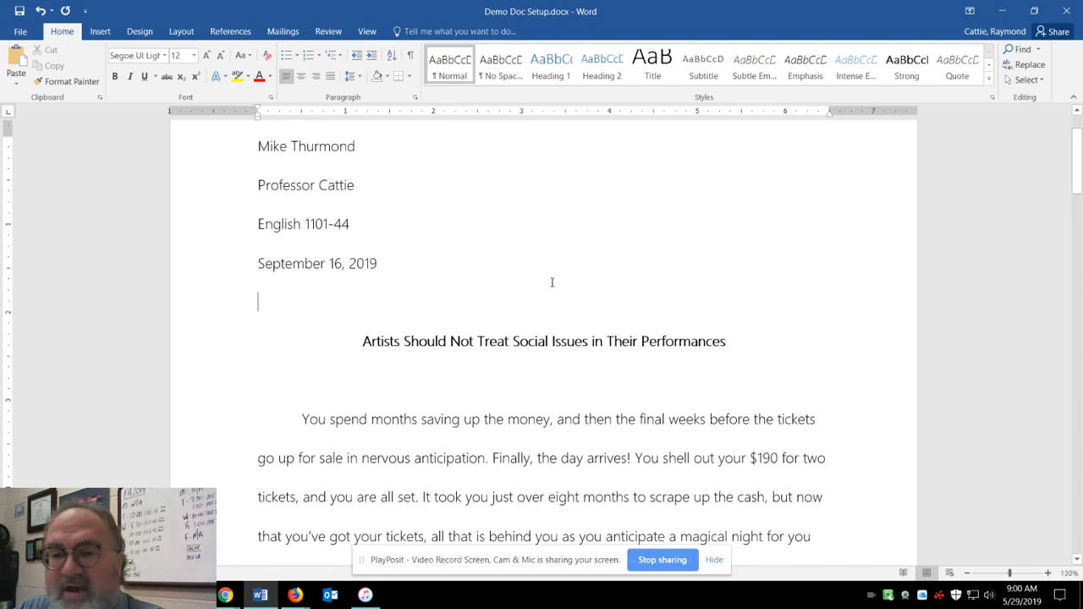
pyautogui.press('Delete')
pyautogui.press('Down')
pyautogui.press('Delete')
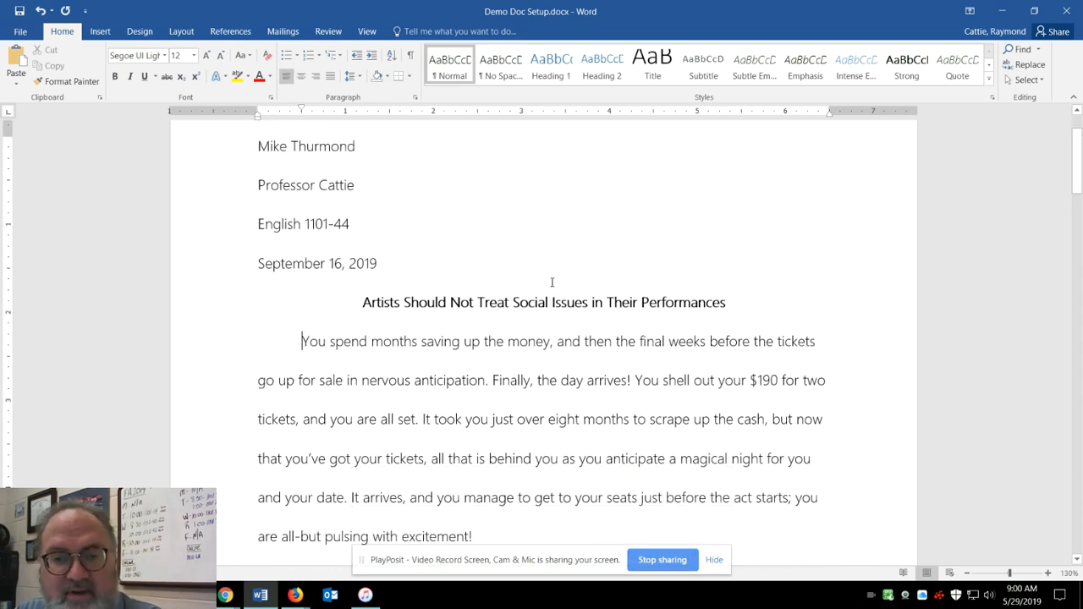
# Review the spacing of the essay's heading block, title and opening paragraphs.
pyautogui.scroll(-2, 500, 517)
pyautogui.scroll(3, 500, 516)
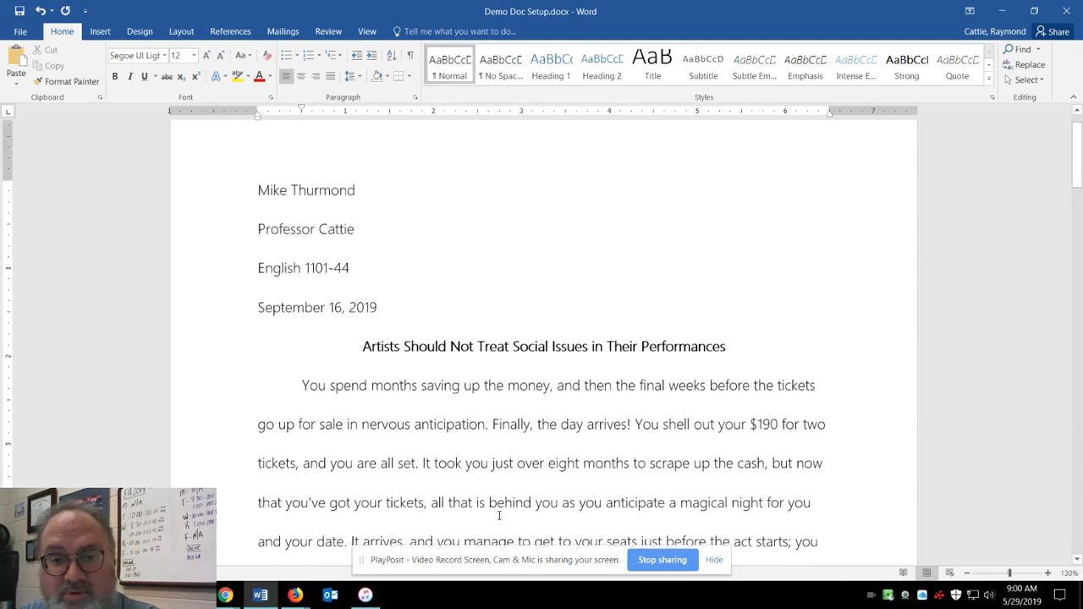
pyautogui.scroll(-2, 360, 336)
pyautogui.scroll(-2, 359, 336)
pyautogui.scroll(3, 361, 336)
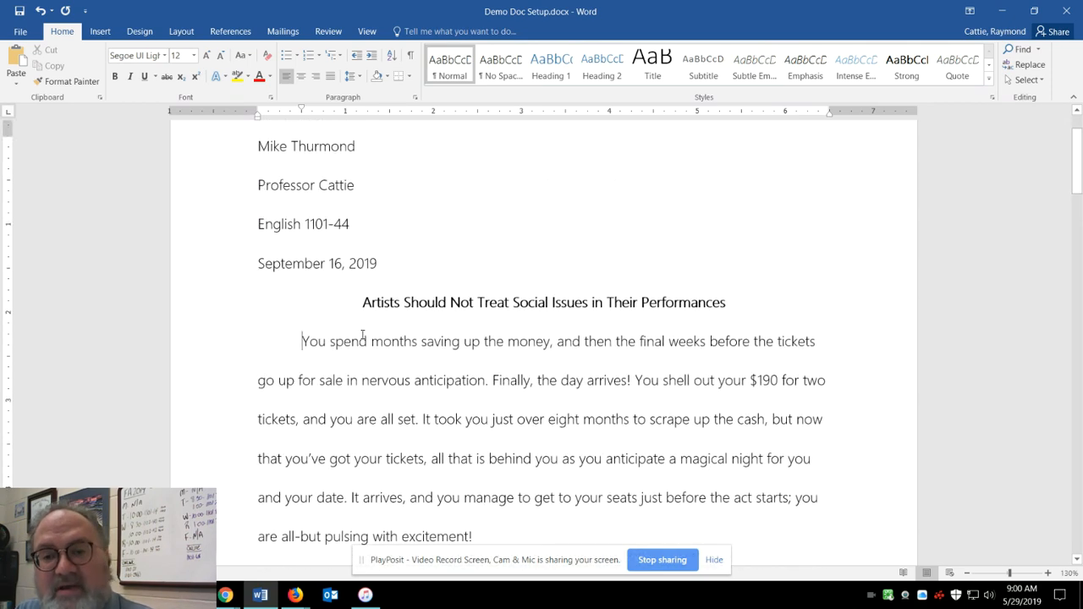
pyautogui.scroll(1, 338, 220)
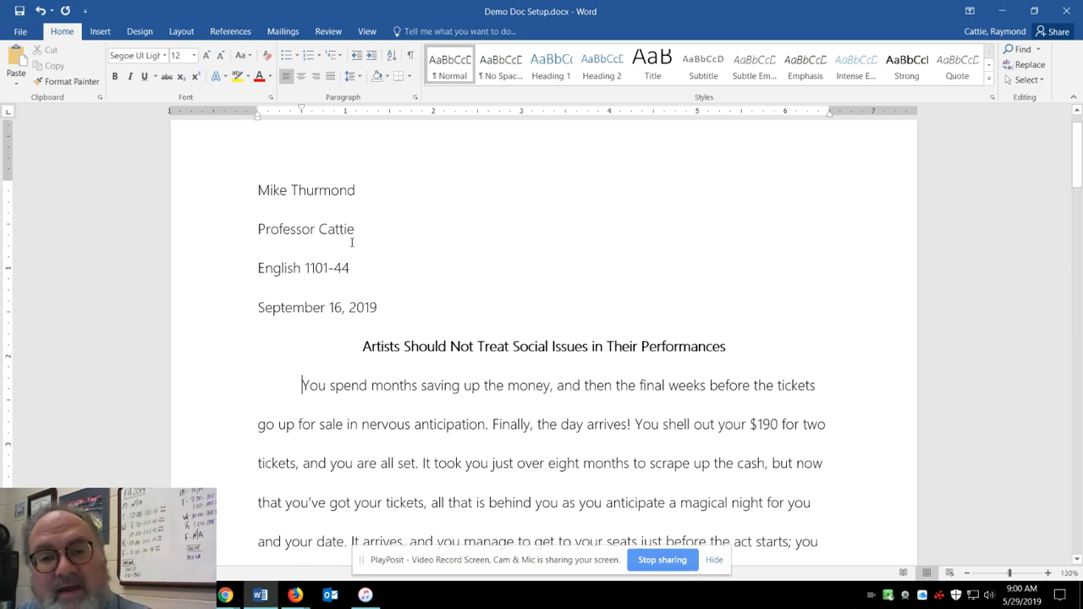
pyautogui.scroll(-3, 455, 318)
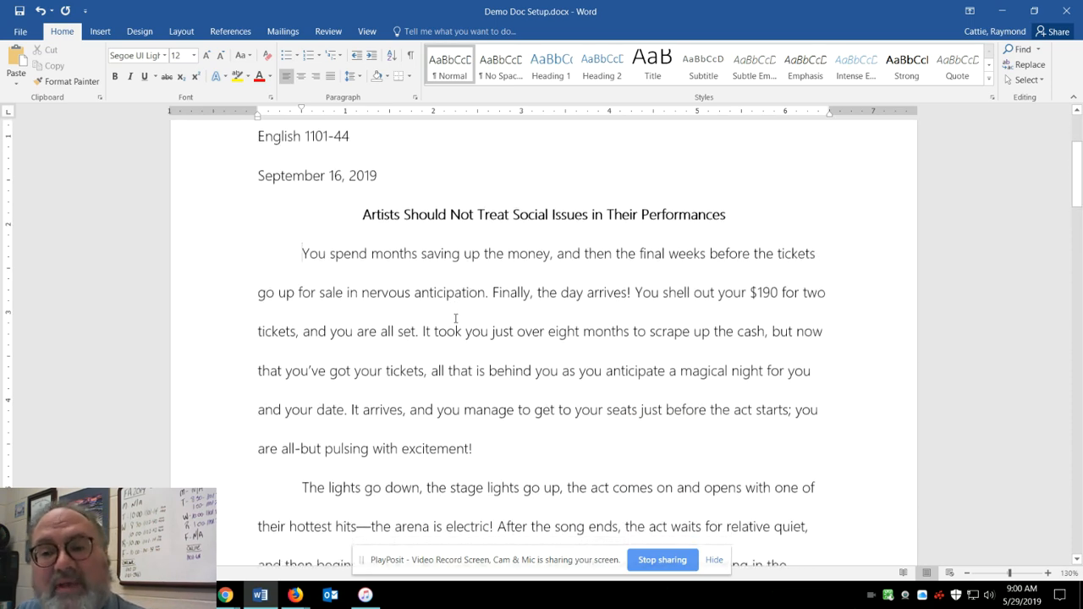
# Review the line spacing and paragraph layout of the essay from the opening paragraphs through the third page.
pyautogui.scroll(-5, 455, 318)
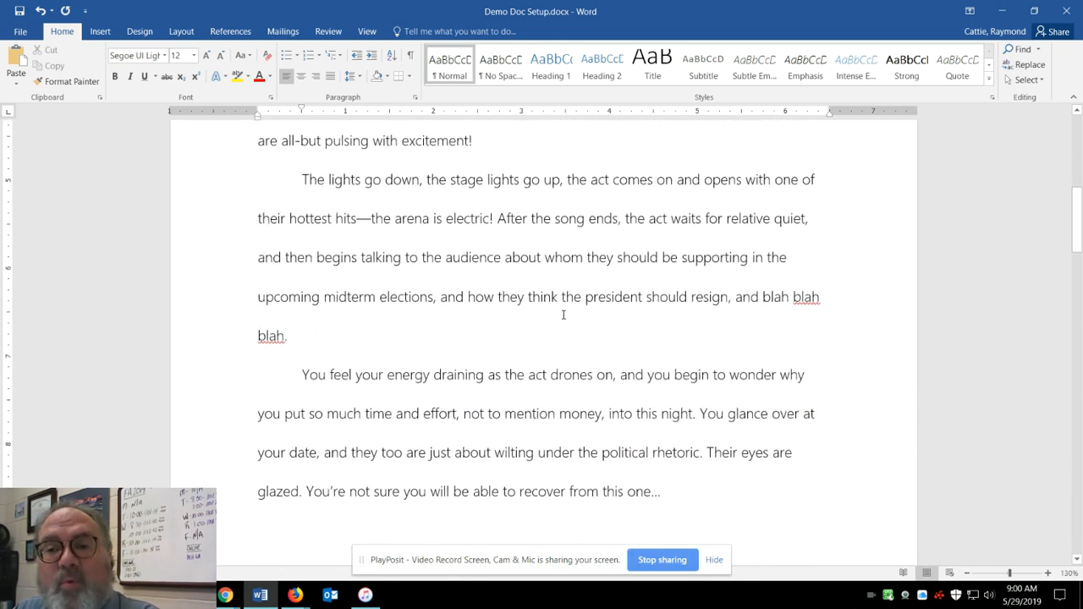
pyautogui.scroll(-6, 562, 315)
pyautogui.scroll(-3, 614, 292)
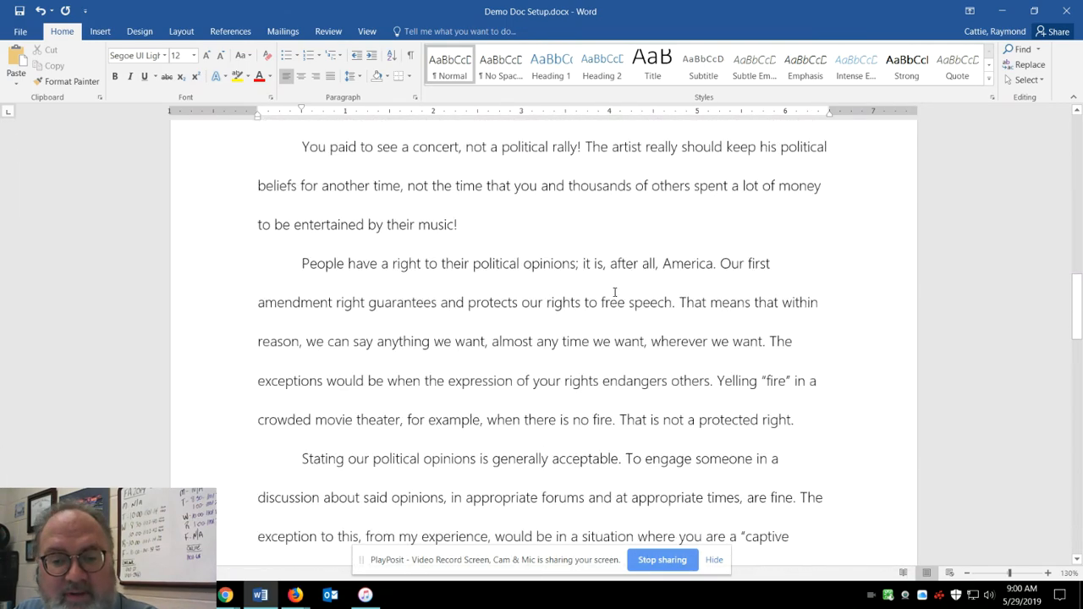
pyautogui.scroll(-10, 615, 292)
pyautogui.scroll(-3, 614, 287)
pyautogui.scroll(2, 622, 294)
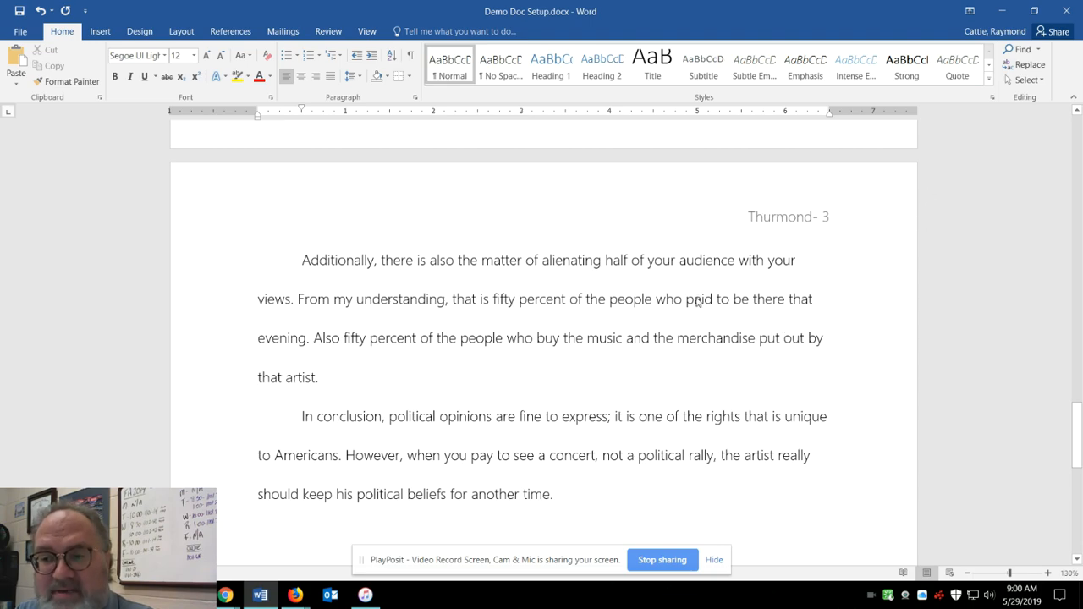
pyautogui.scroll(20, 690, 298)
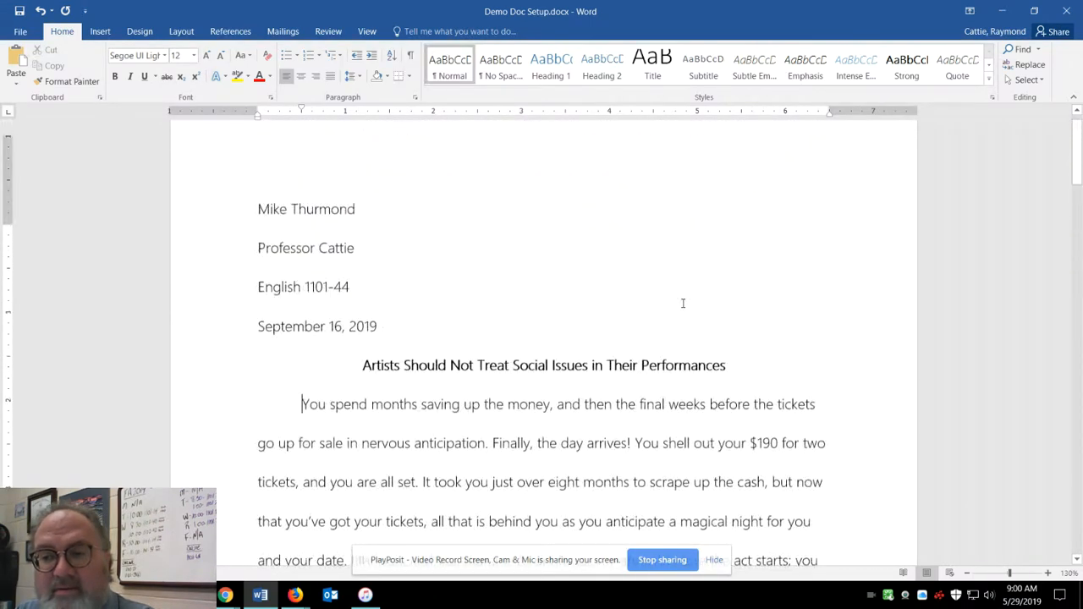
pyautogui.scroll(1, 683, 303)
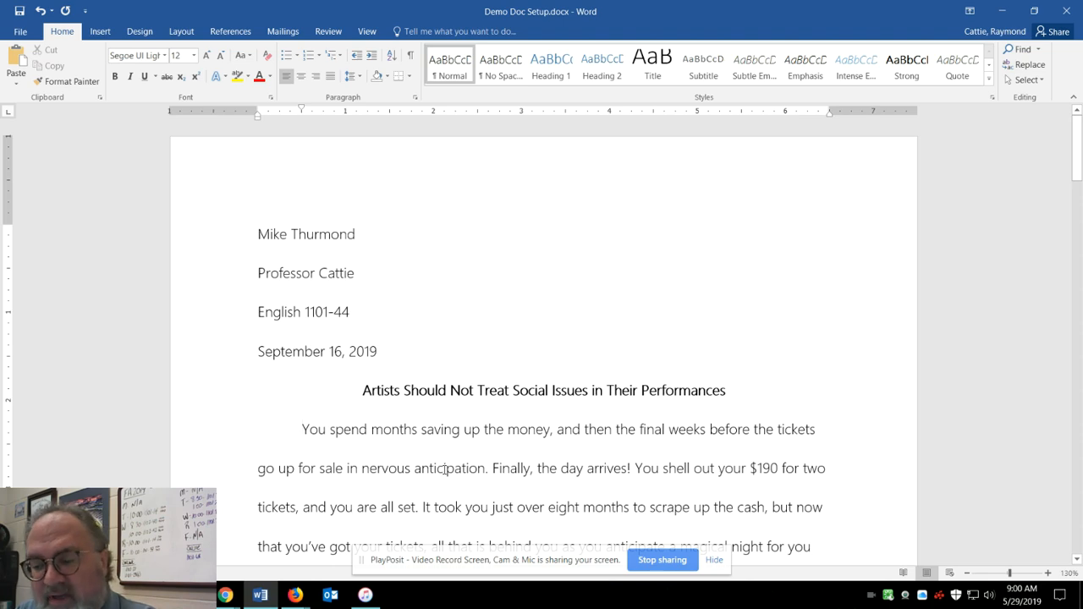
# Set the font of the entire essay body to Times New Roman at size 12.
pyautogui.hotkey('ctrl', 'a')
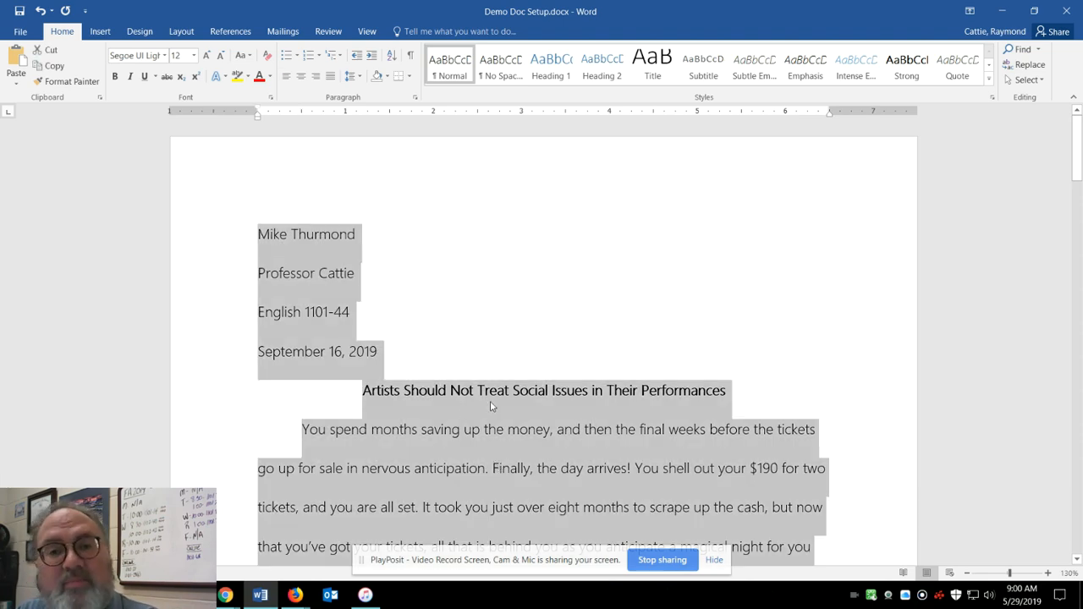
pyautogui.click(163, 56)
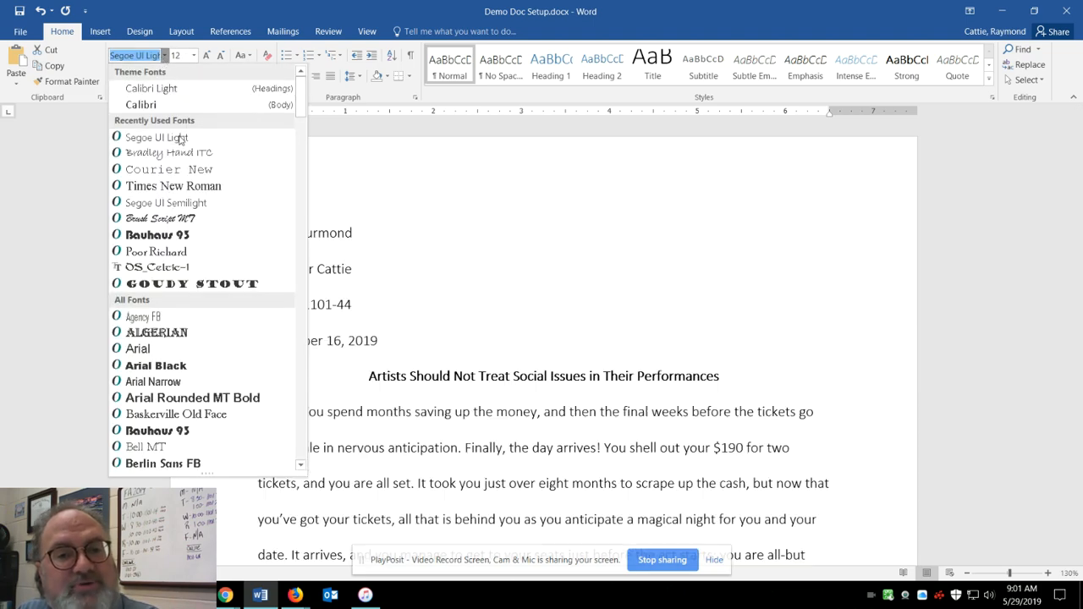
pyautogui.click(194, 190)
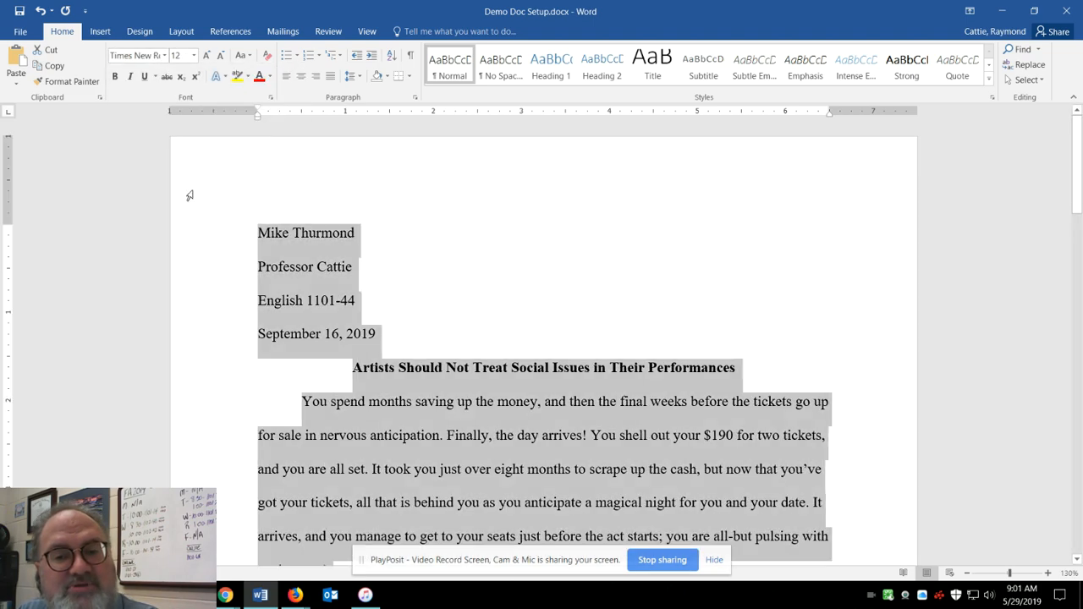
pyautogui.click(194, 55)
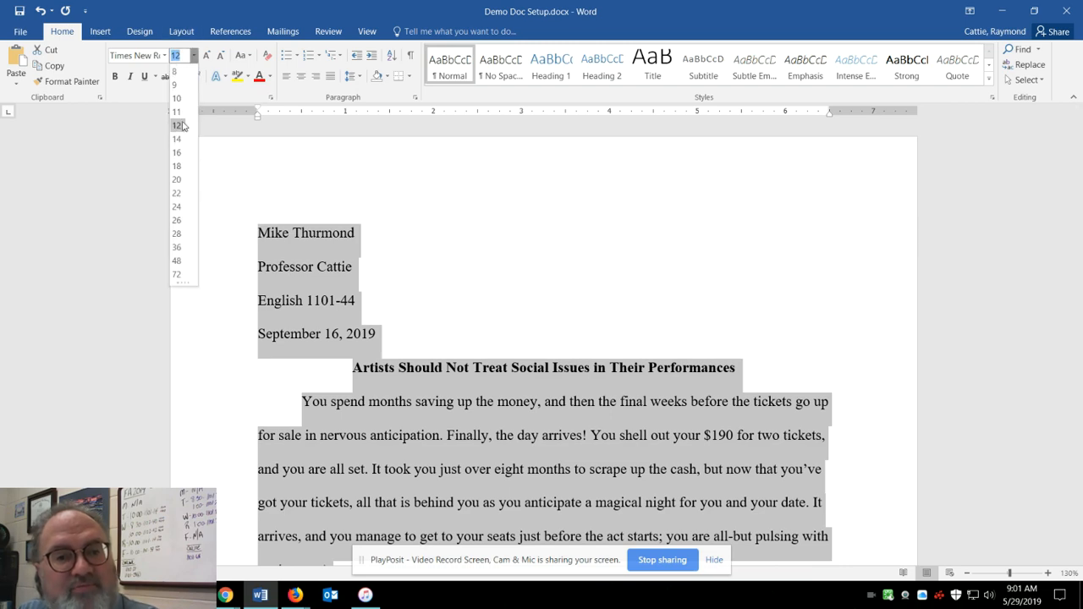
pyautogui.click(182, 126)
pyautogui.click(618, 225)
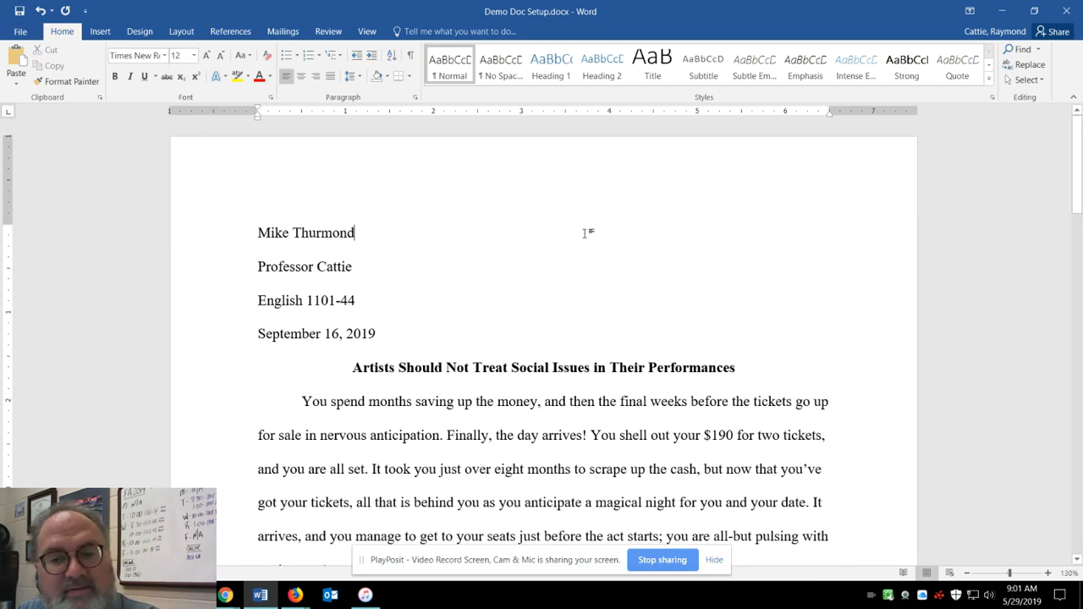
# Check the font of the essay's heading block, title and body text against the page-two header.
pyautogui.scroll(-1, 576, 273)
pyautogui.scroll(-3, 576, 274)
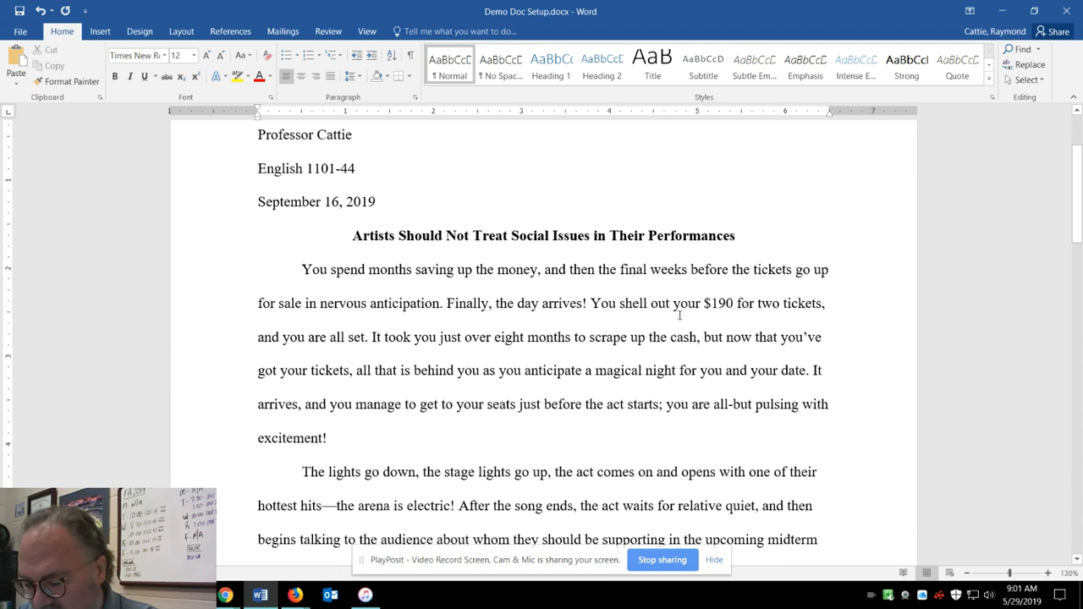
pyautogui.scroll(-3, 635, 311)
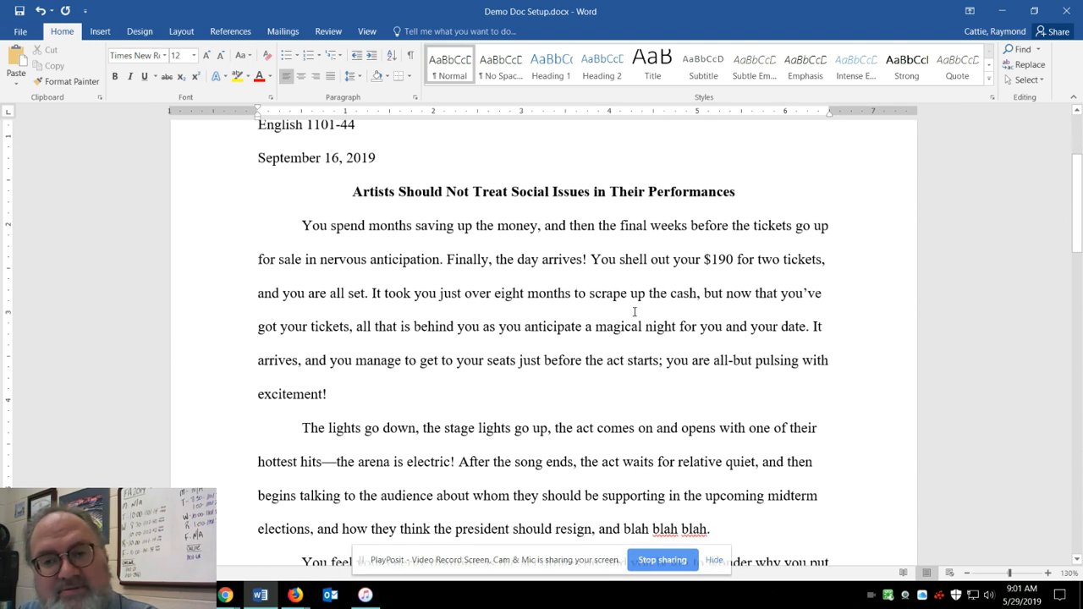
pyautogui.scroll(-5, 639, 332)
pyautogui.scroll(12, 635, 333)
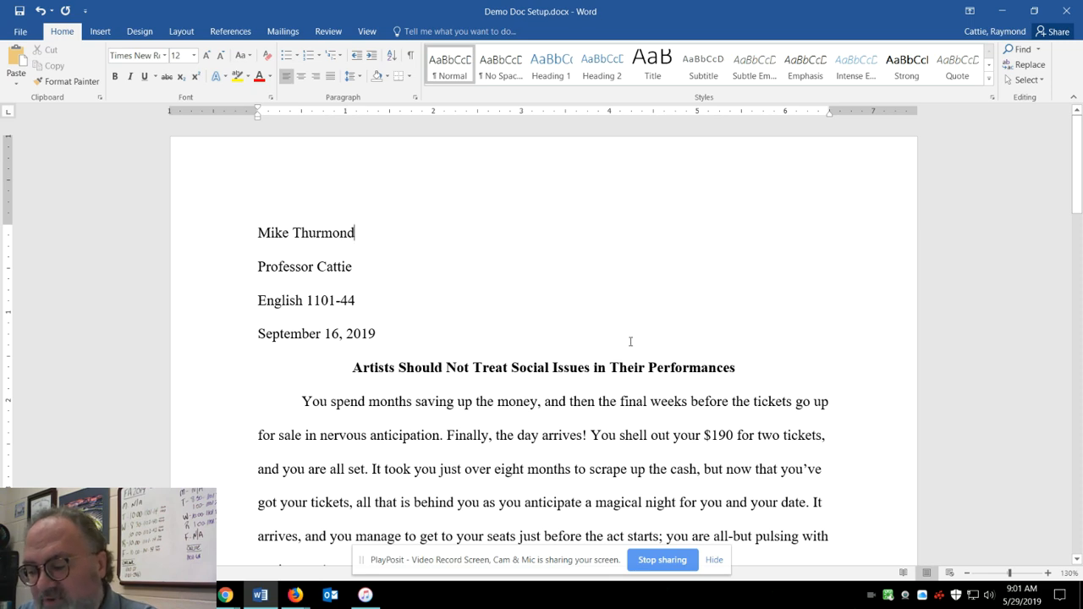
pyautogui.scroll(-3, 593, 301)
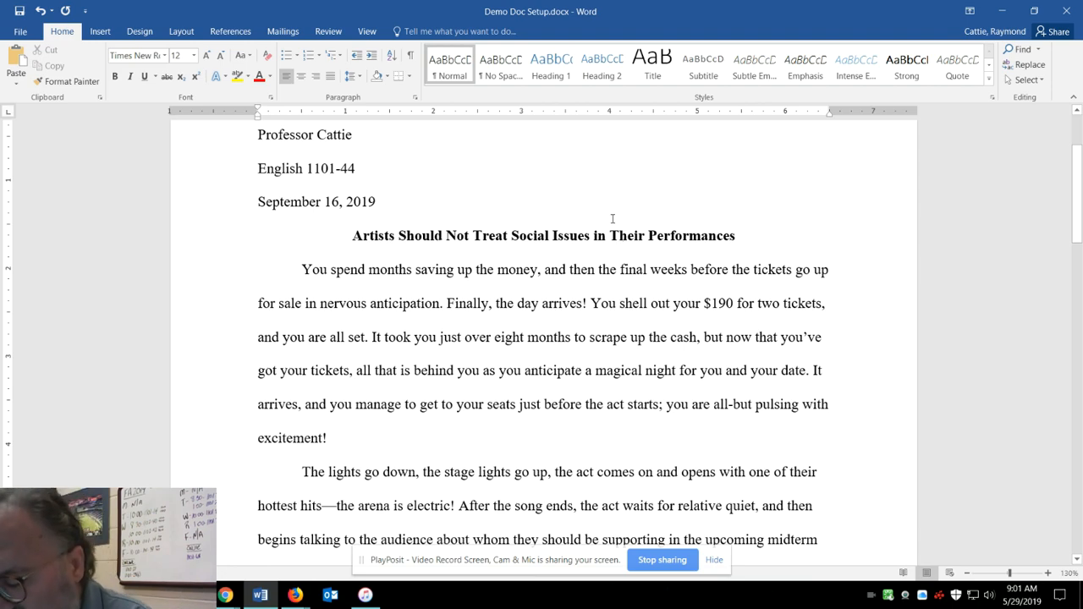
pyautogui.scroll(-20, 633, 219)
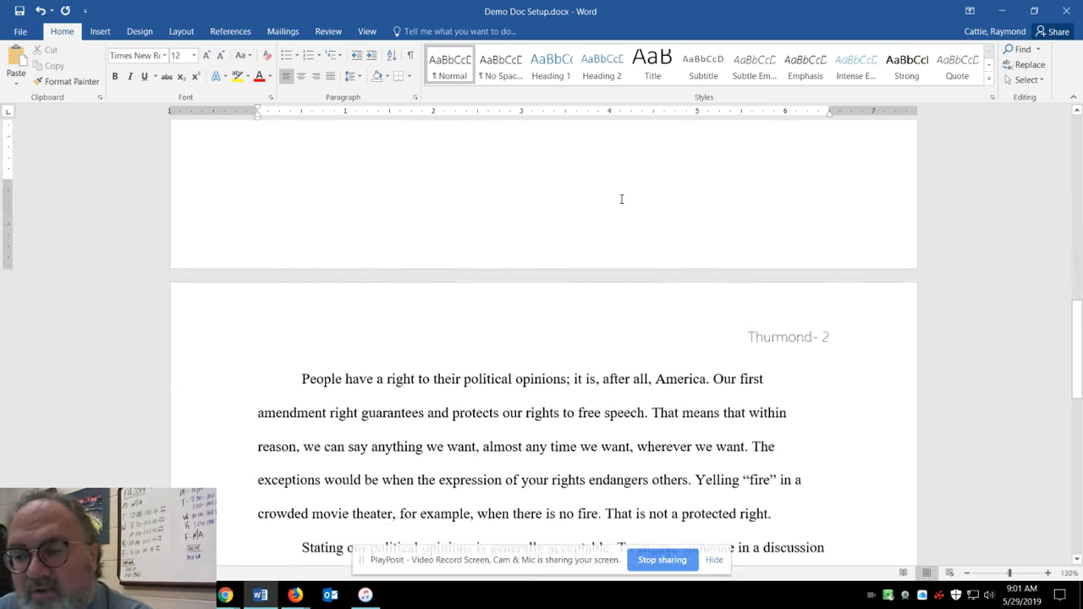
pyautogui.scroll(-15, 616, 197)
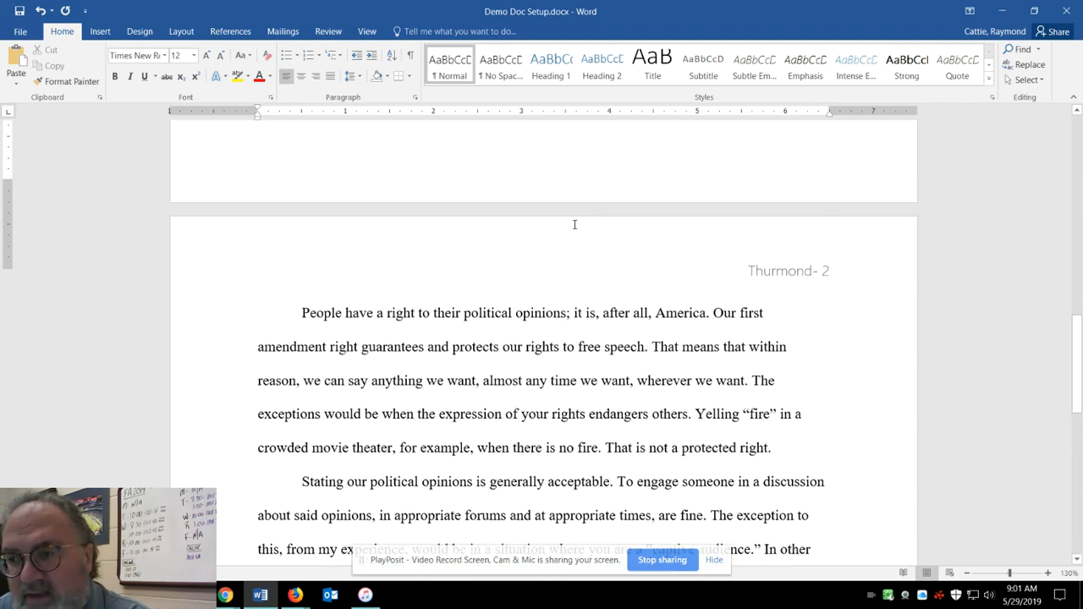
pyautogui.scroll(20, 599, 217)
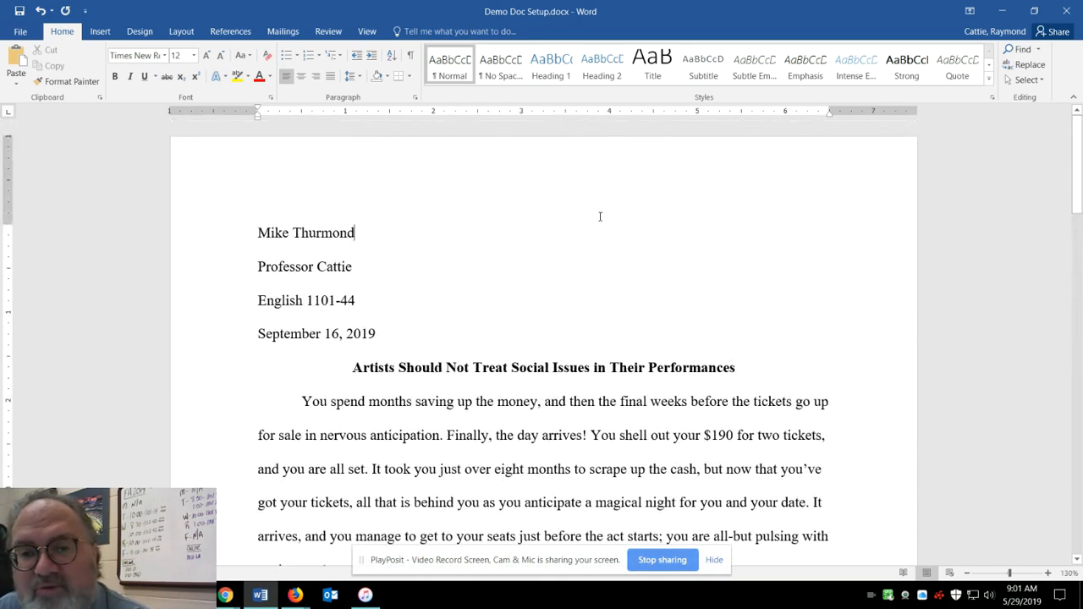
# Change the font of the surname and page number in the page-two header to Times New Roman, and return to the body text.
pyautogui.scroll(-6, 600, 216)
pyautogui.scroll(-1, 594, 206)
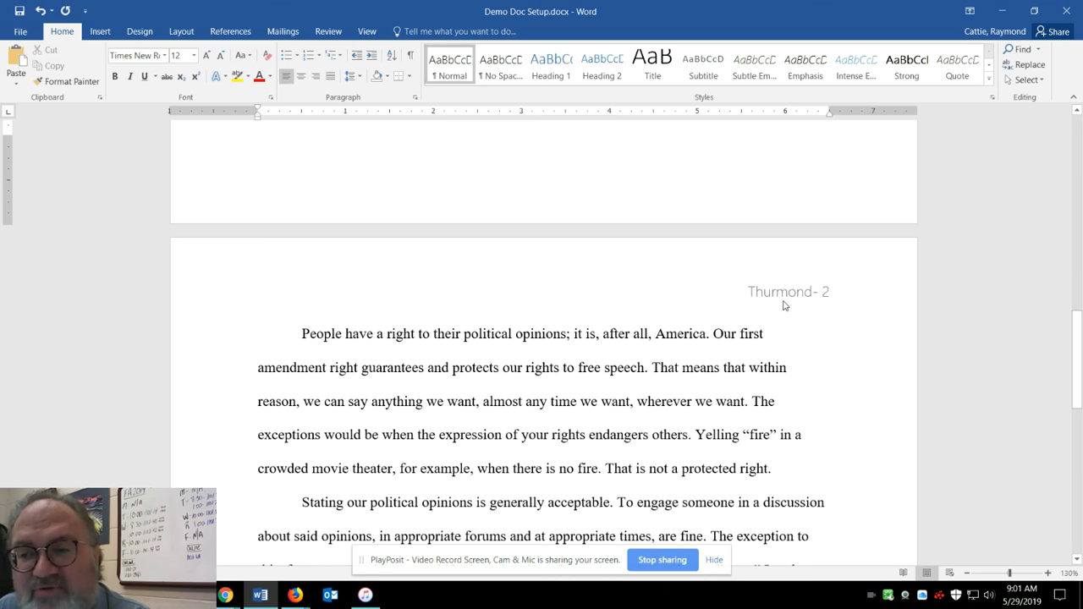
pyautogui.scroll(-2, 729, 288)
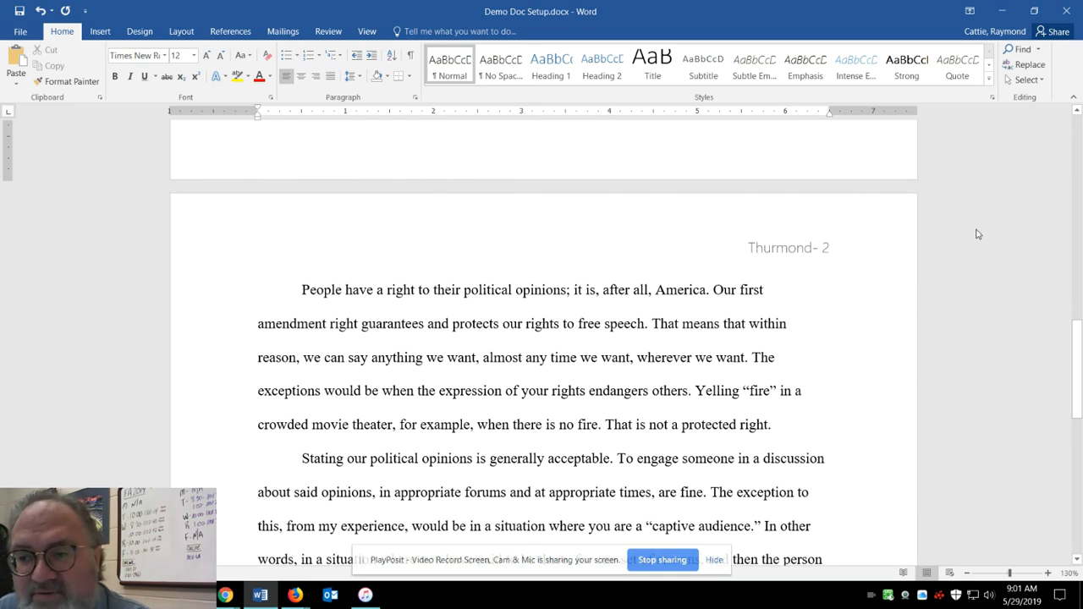
pyautogui.click(795, 253)
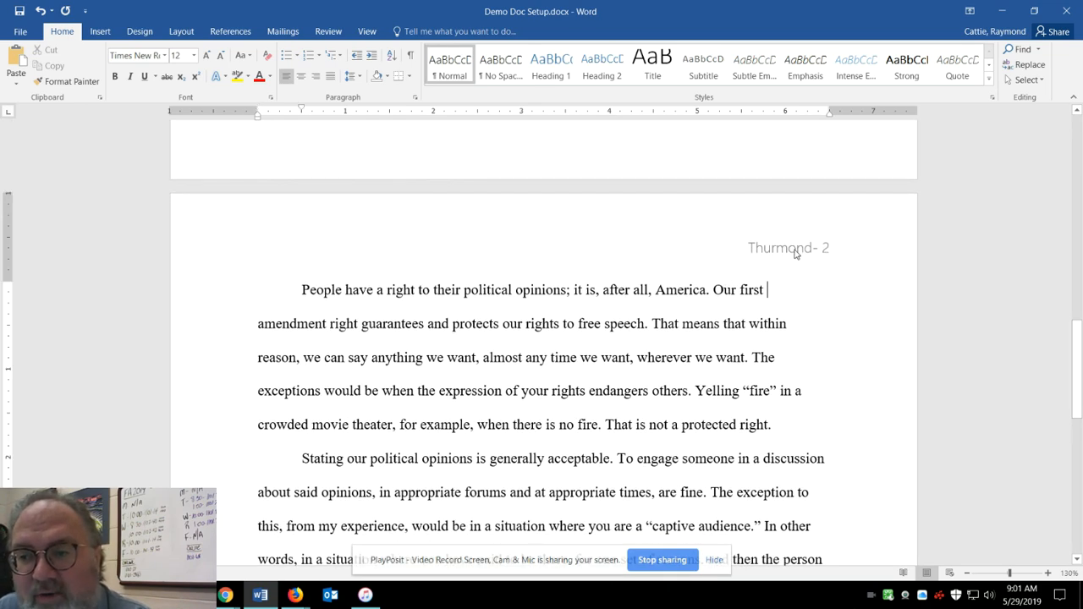
pyautogui.doubleClick(795, 251)
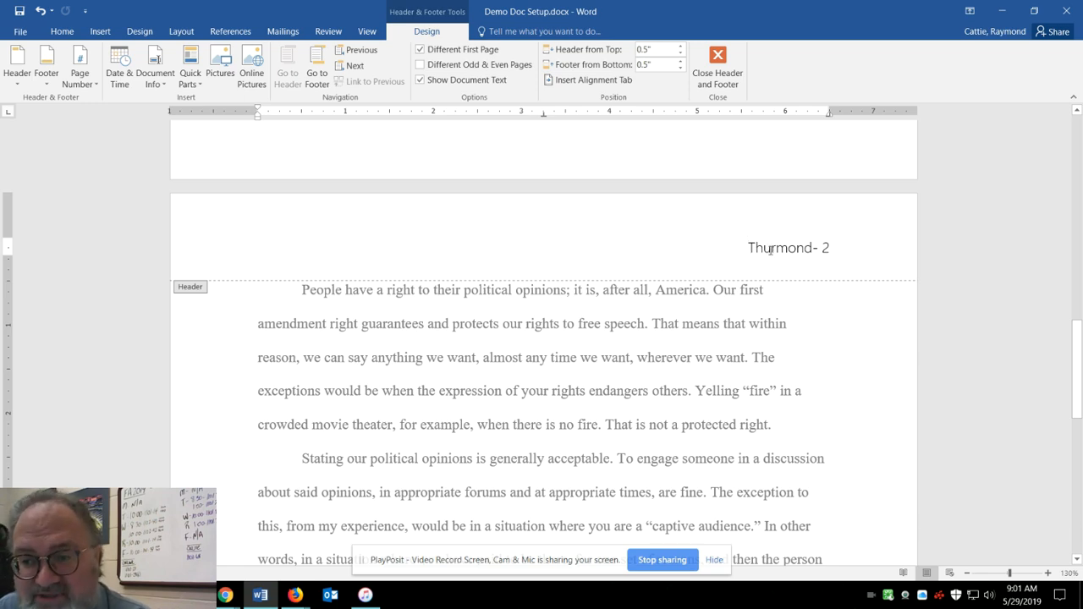
pyautogui.hotkey('ctrl', 'a')
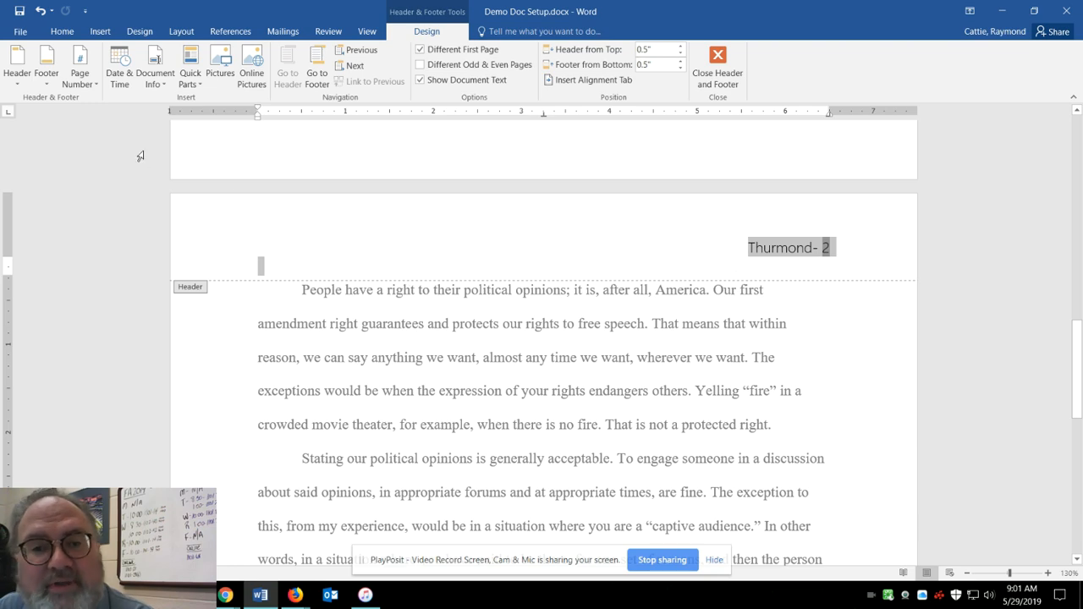
pyautogui.click(60, 31)
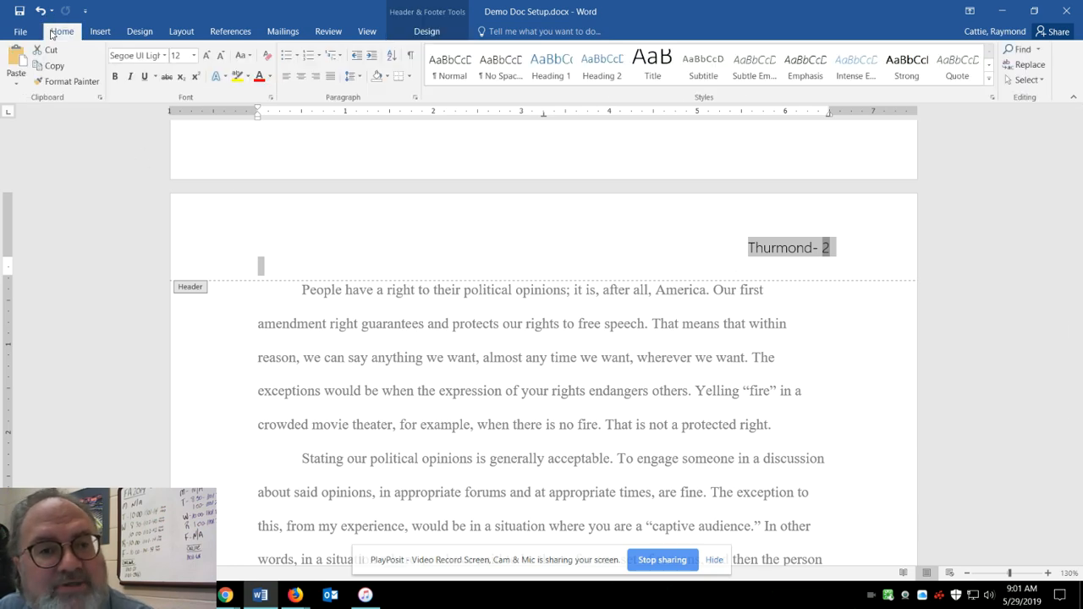
pyautogui.click(159, 55)
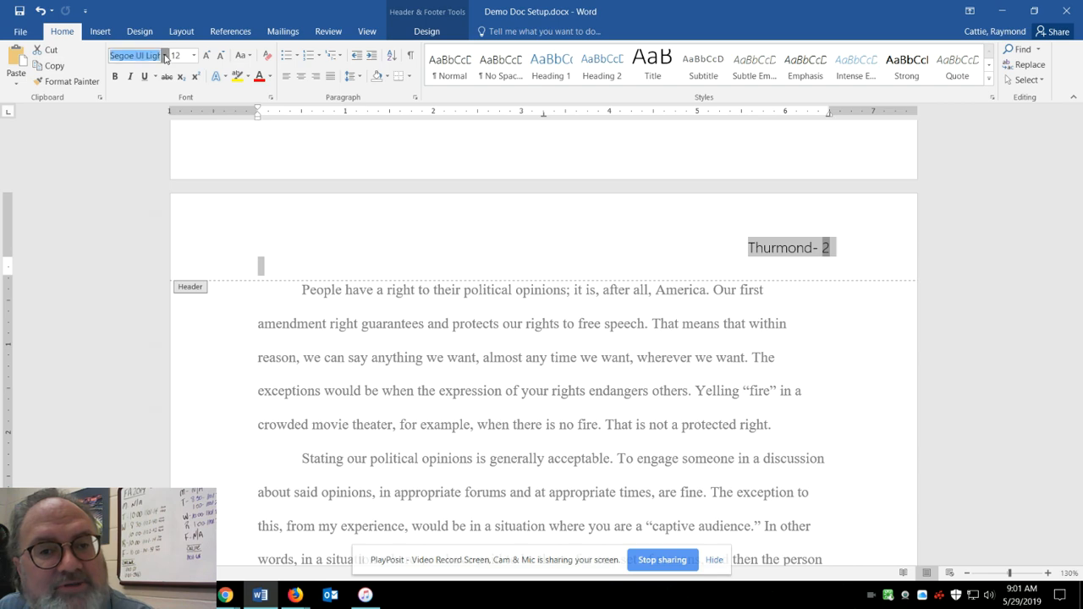
pyautogui.click(166, 56)
pyautogui.click(174, 135)
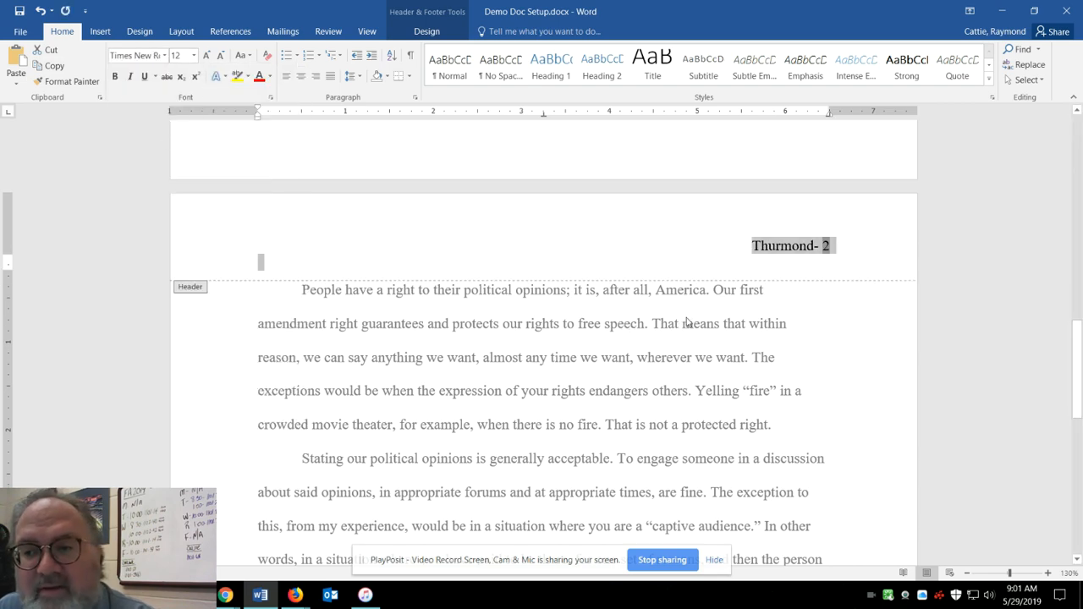
pyautogui.doubleClick(713, 322)
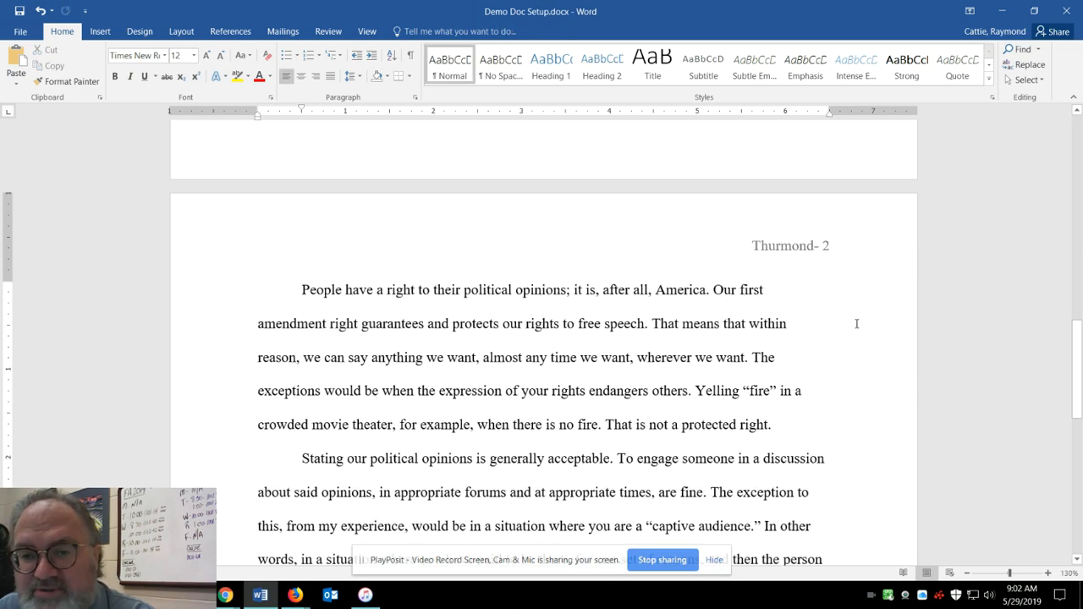
# Look over the finished essay from the opening paragraphs to the conclusion, including the page-two header.
pyautogui.scroll(-8, 736, 364)
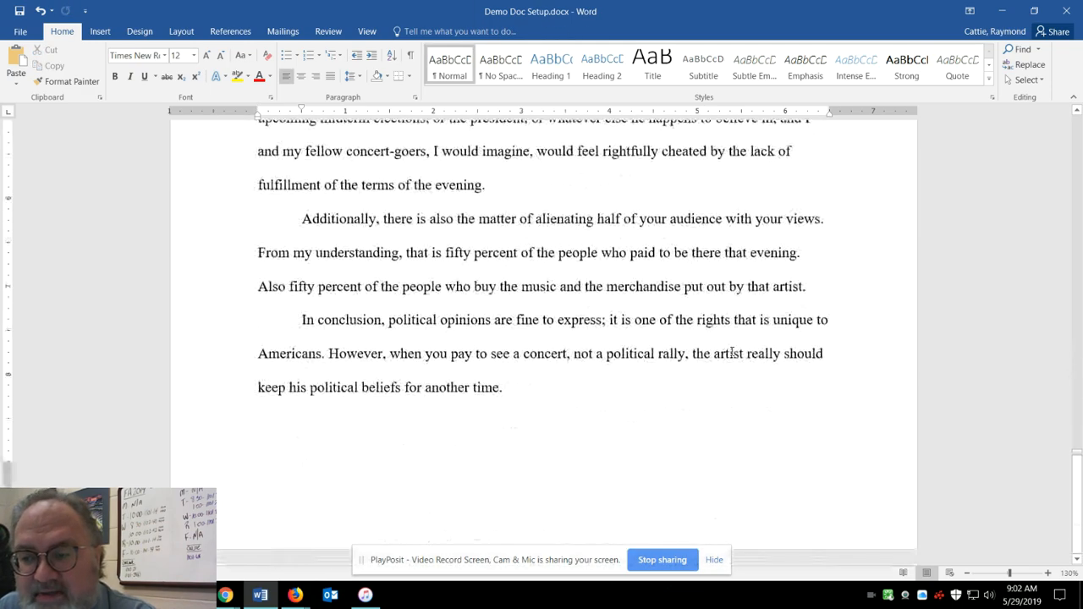
pyautogui.scroll(8, 732, 352)
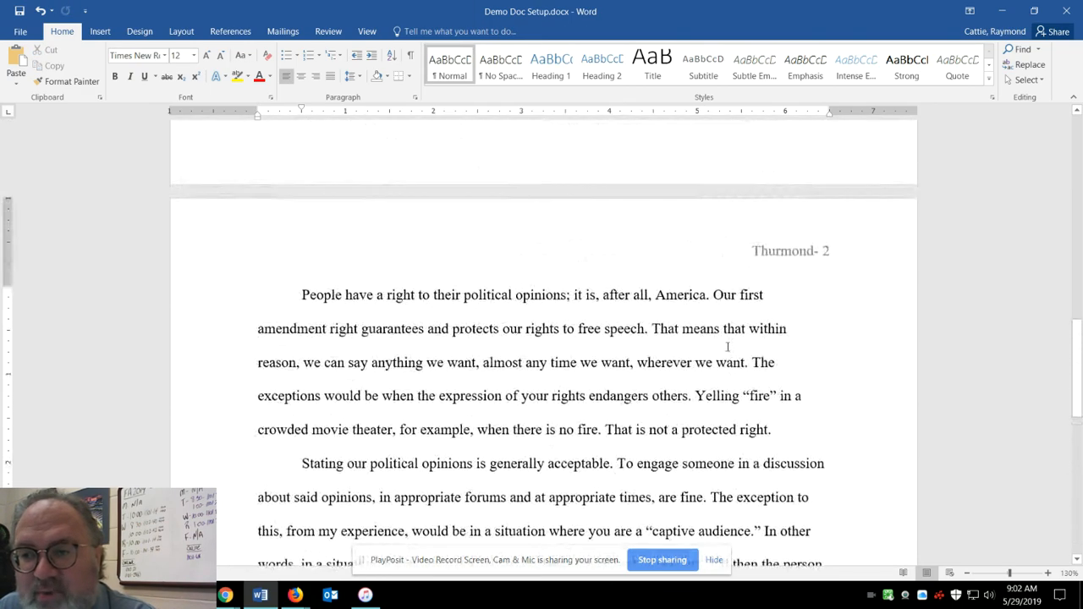
pyautogui.scroll(11, 726, 345)
pyautogui.scroll(-5, 677, 331)
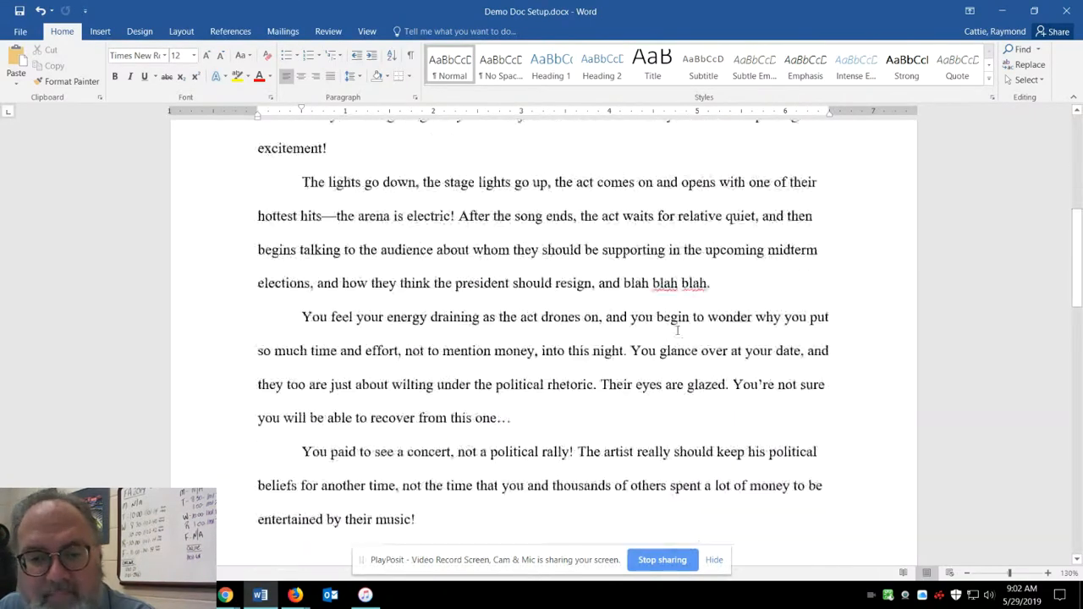
pyautogui.scroll(-10, 677, 331)
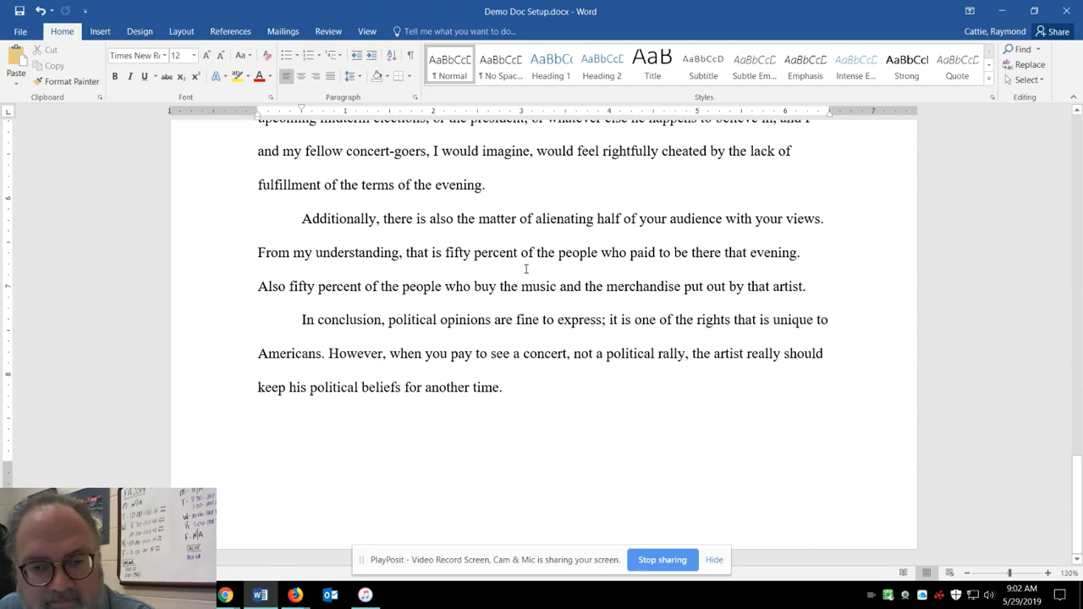
pyautogui.scroll(12, 526, 269)
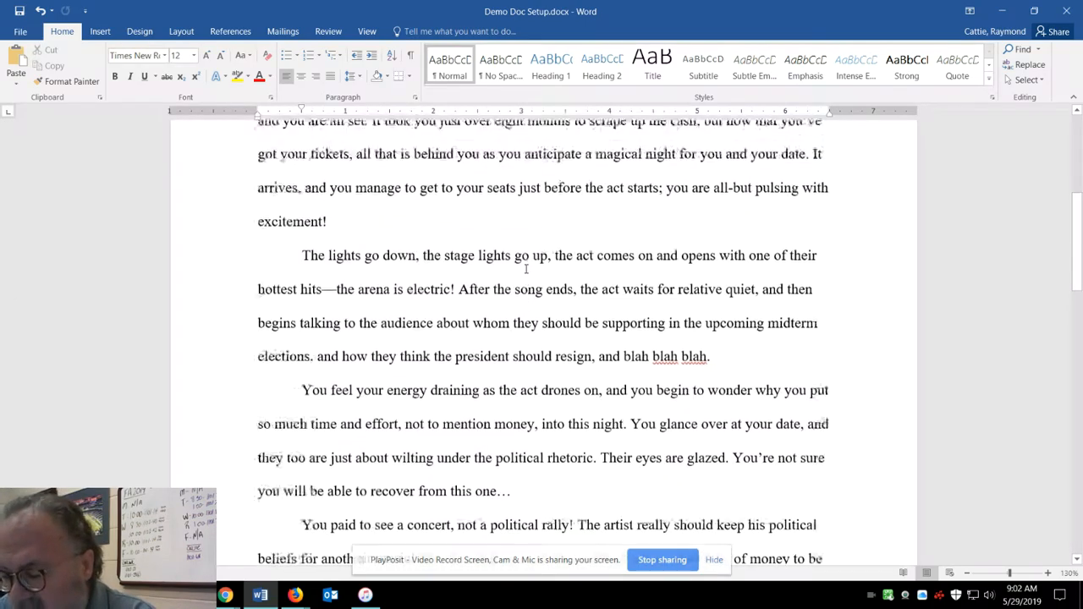